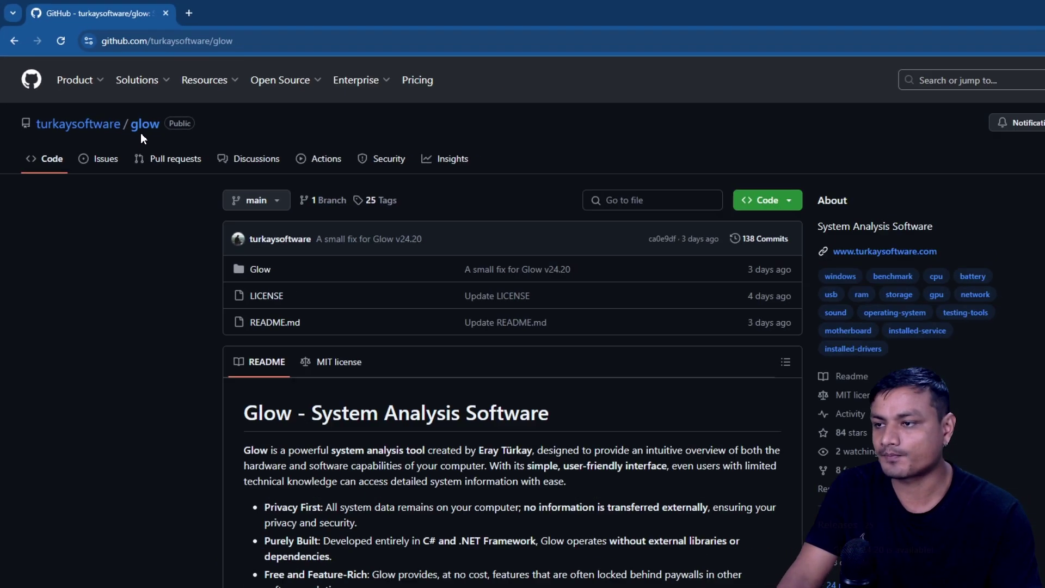
# Read through the Glow GitHub README, selecting its intro paragraph and User Friendly Features list
pyautogui.tripleClick(375, 396)
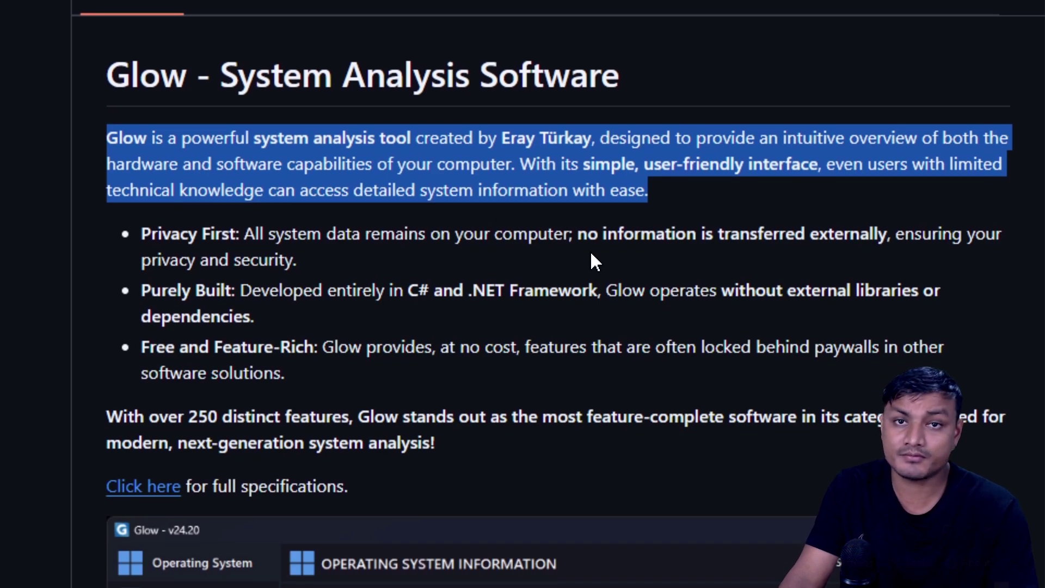
pyautogui.scroll(-2, 471, 315)
pyautogui.scroll(-3, 471, 314)
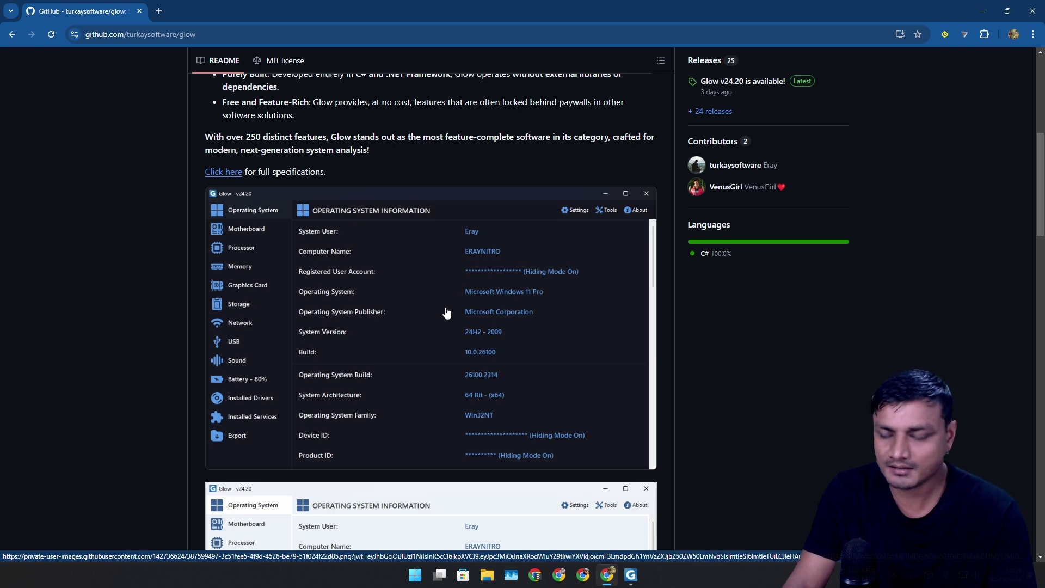
pyautogui.scroll(-4, 447, 311)
pyautogui.scroll(2, 360, 305)
pyautogui.scroll(-2, 386, 316)
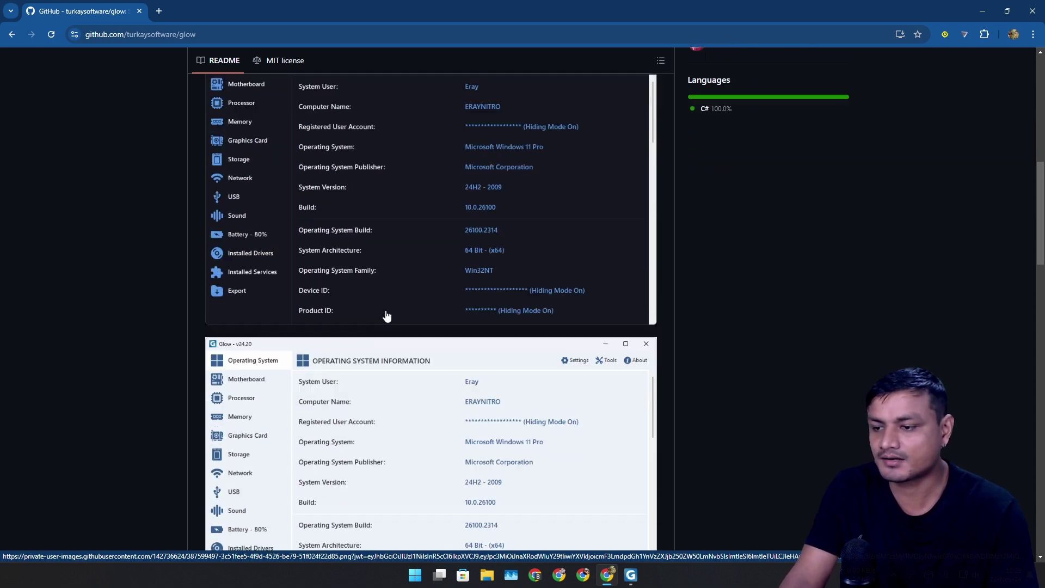
pyautogui.scroll(-2, 387, 314)
pyautogui.scroll(-7, 446, 327)
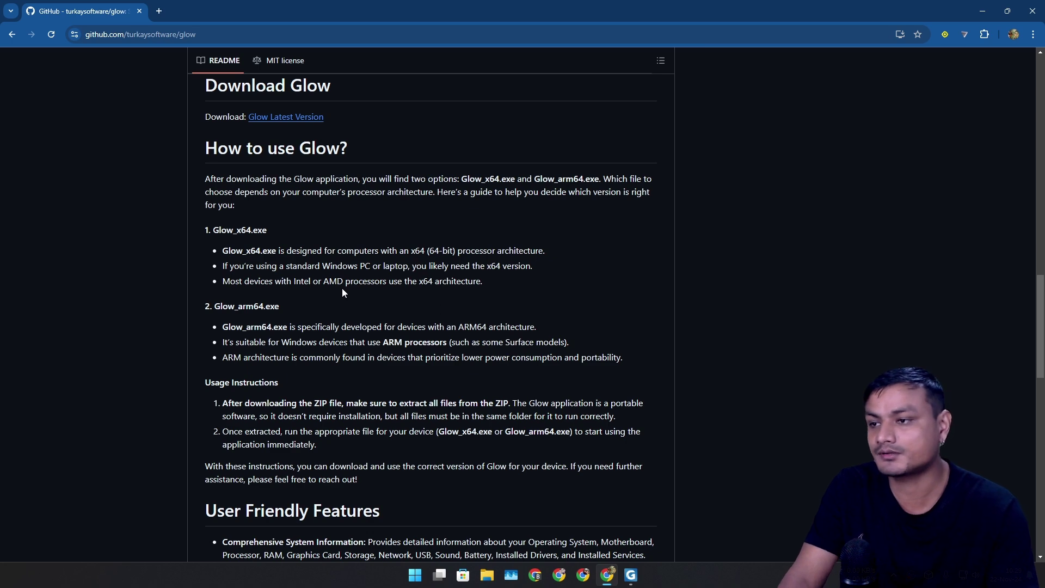
pyautogui.scroll(-5, 344, 293)
pyautogui.moveTo(204, 185)
pyautogui.mouseDown()
pyautogui.moveTo(544, 305)
pyautogui.moveTo(545, 466)
pyautogui.moveTo(556, 507)
pyautogui.mouseUp()
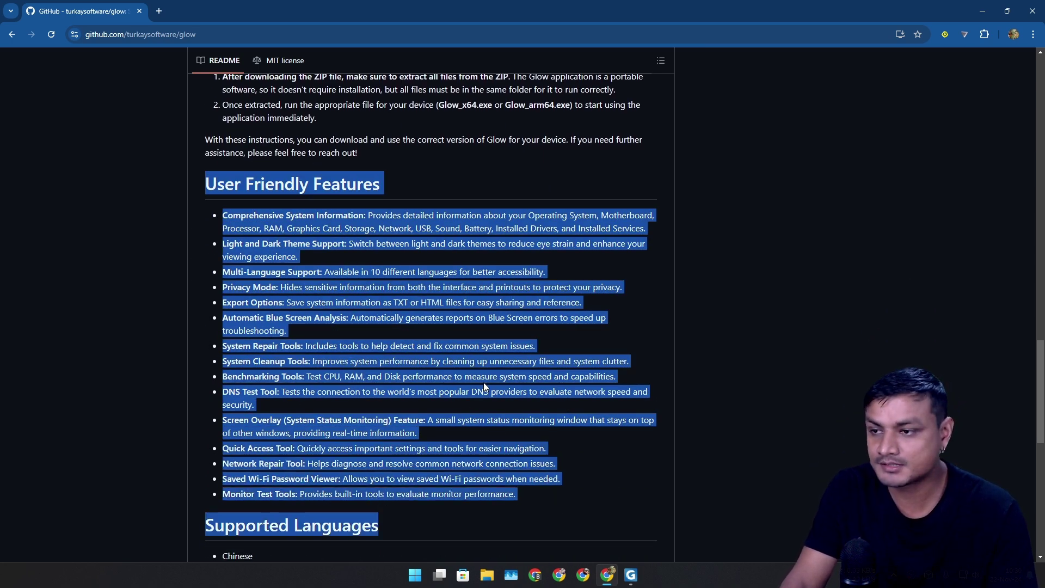
pyautogui.press('Home')
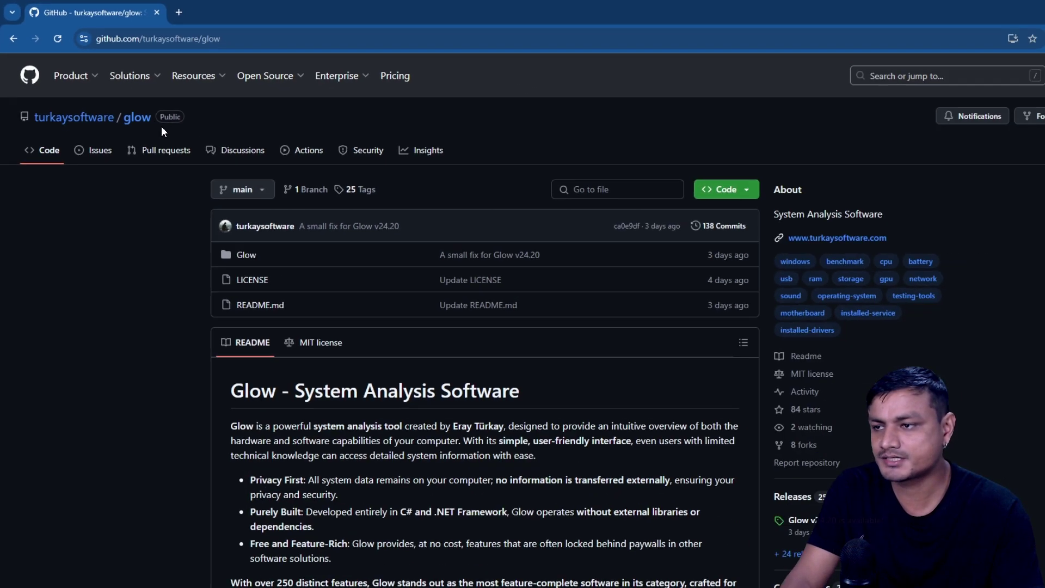
pyautogui.scroll(-1, 564, 292)
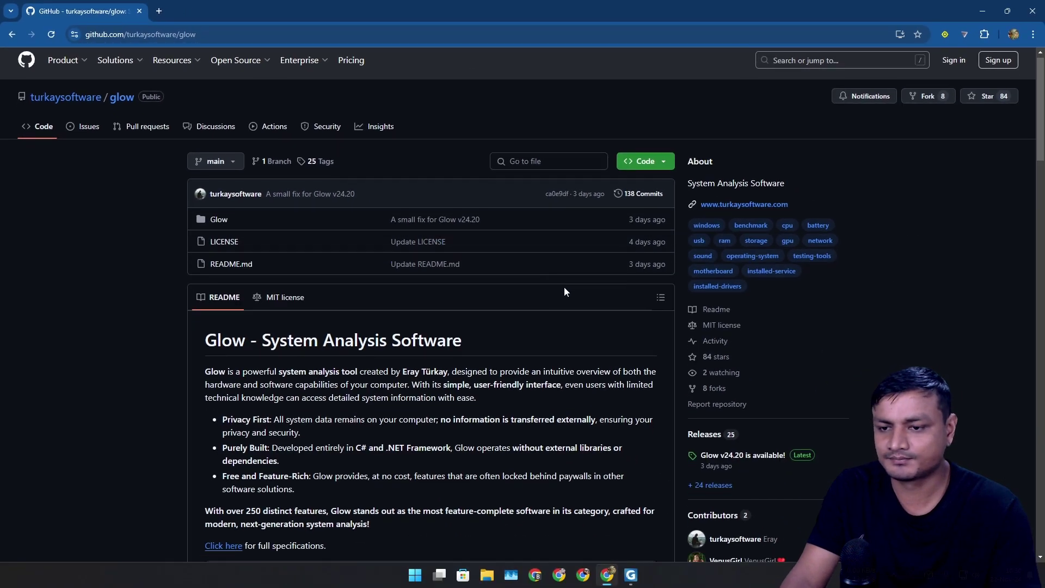
pyautogui.scroll(-3, 564, 292)
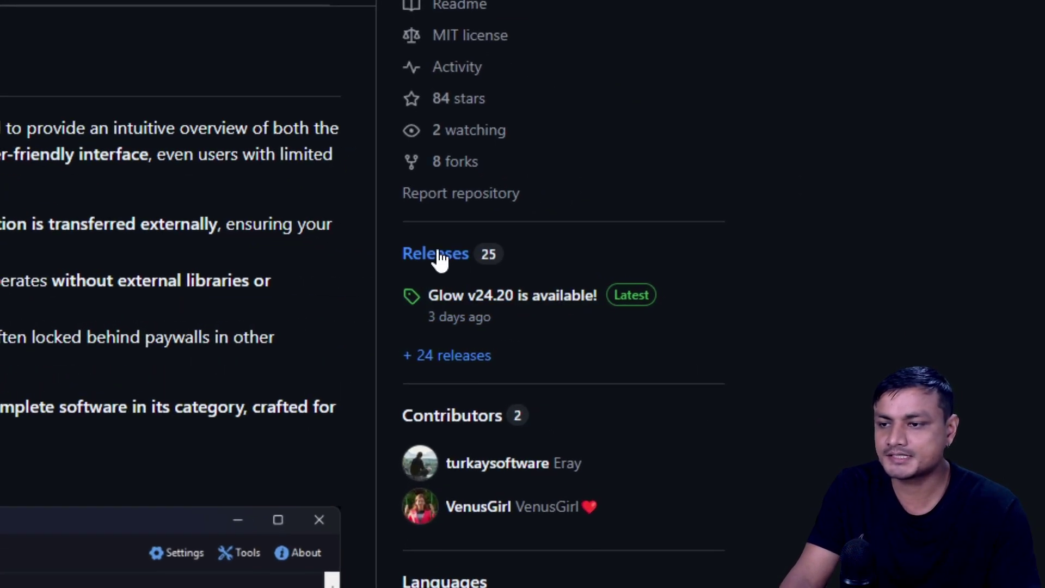
# Download Glow_v24.20.zip from the v24.20 release and confirm it finished downloading
pyautogui.click(439, 255)
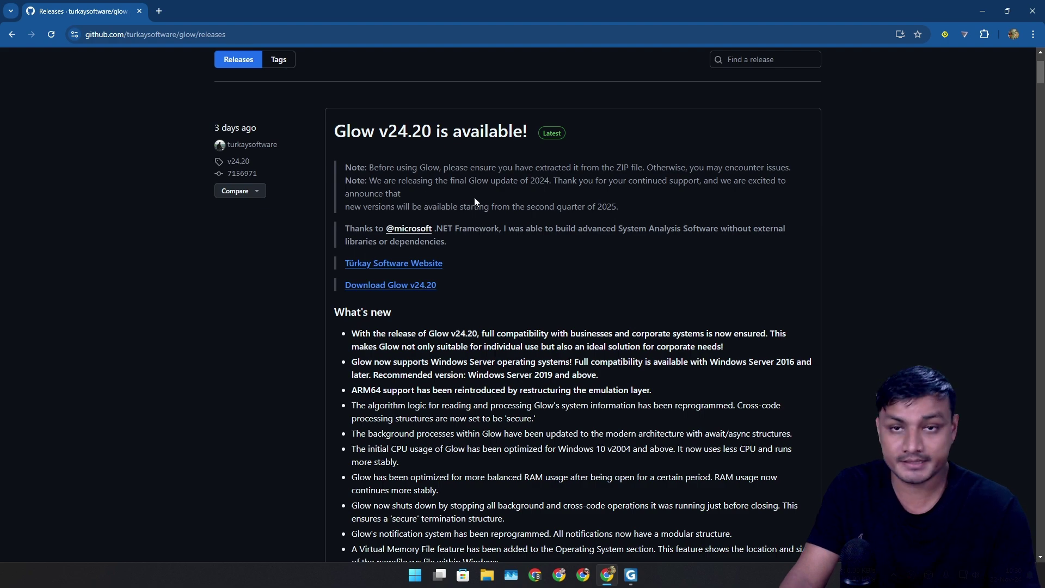
pyautogui.scroll(-15, 436, 196)
pyautogui.scroll(-3, 443, 195)
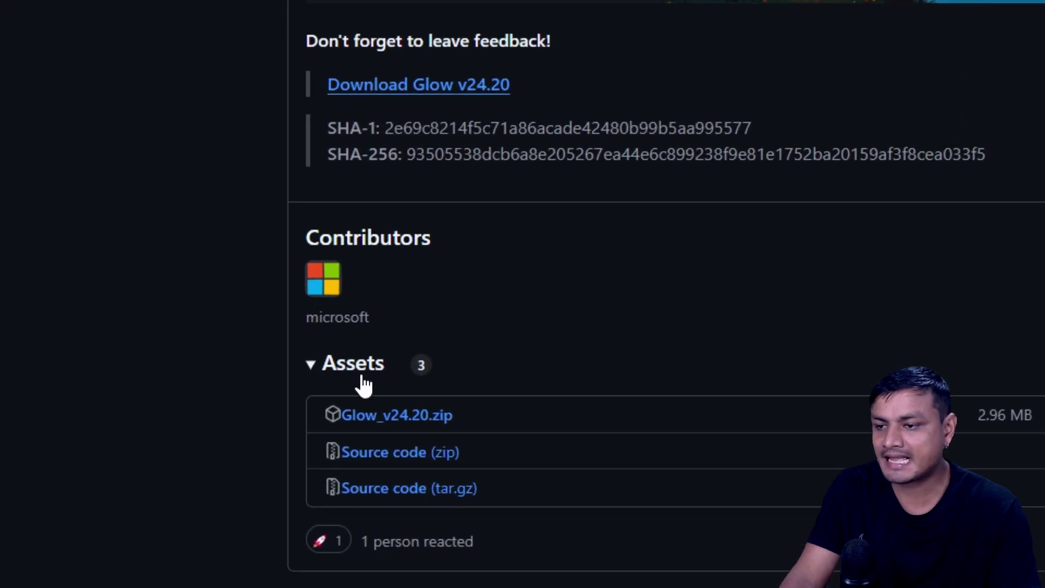
pyautogui.scroll(-4, 363, 386)
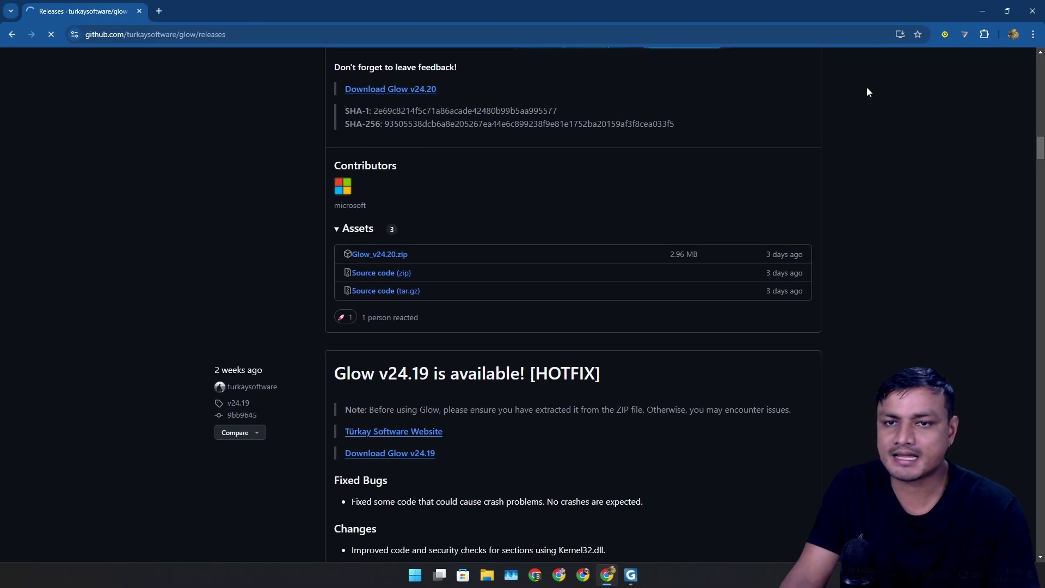
pyautogui.click(997, 32)
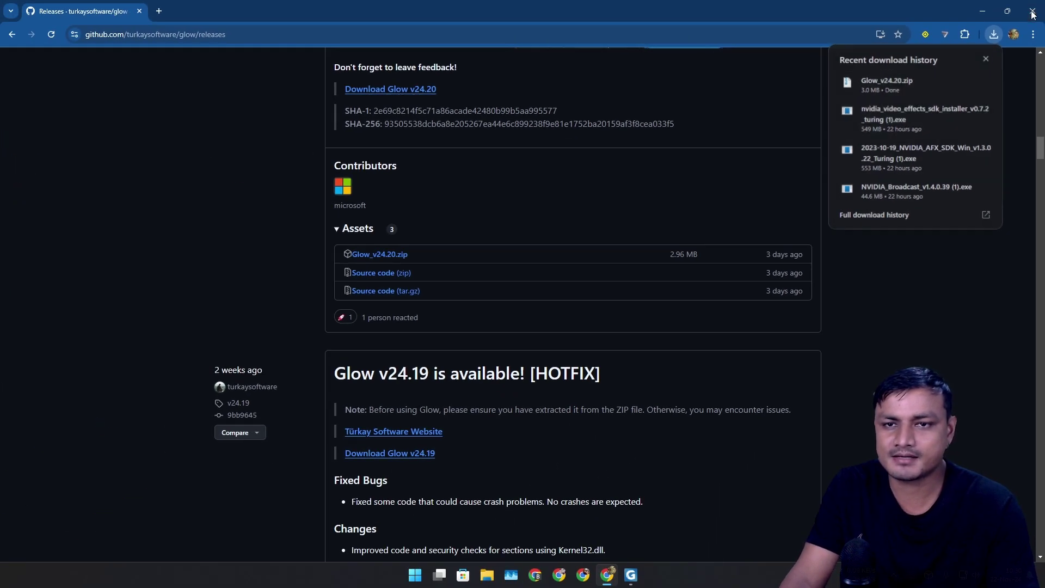
# Close Chrome and open the extracted Glow_v24.20 folder under Downloads in File Explorer
pyautogui.click(1033, 12)
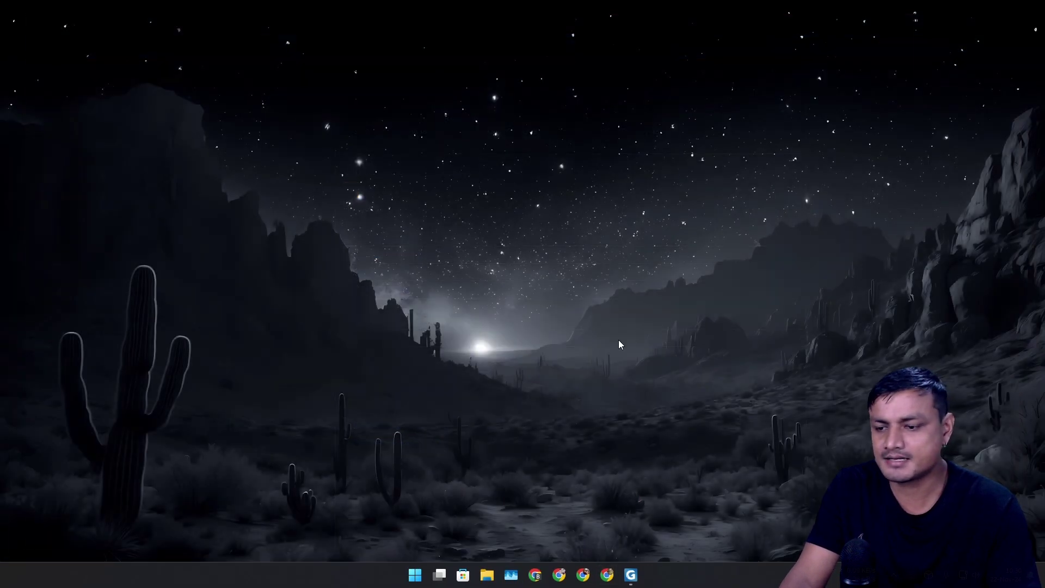
pyautogui.press('super+e')
pyautogui.click(175, 212)
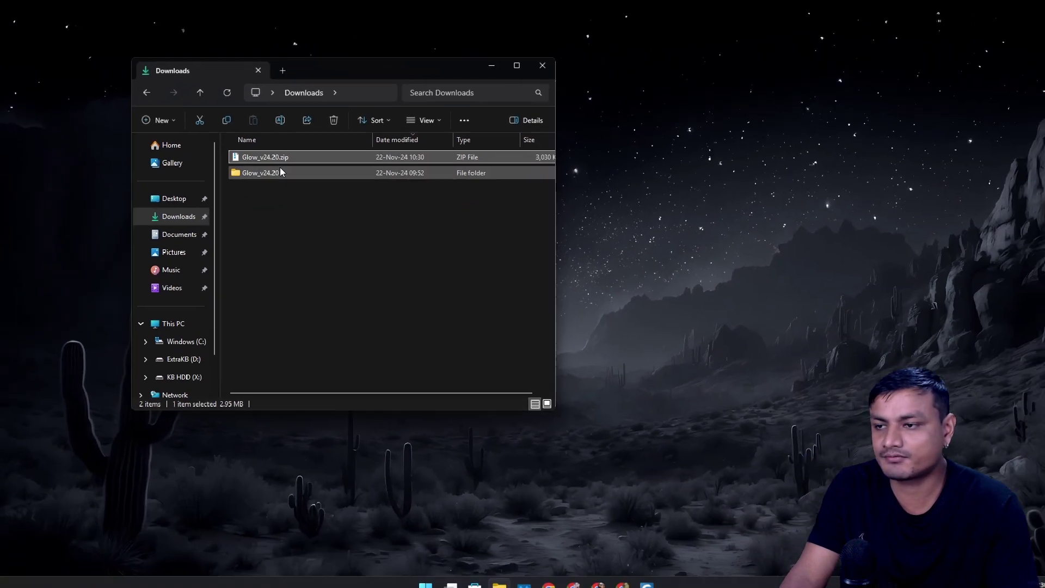
pyautogui.click(274, 168)
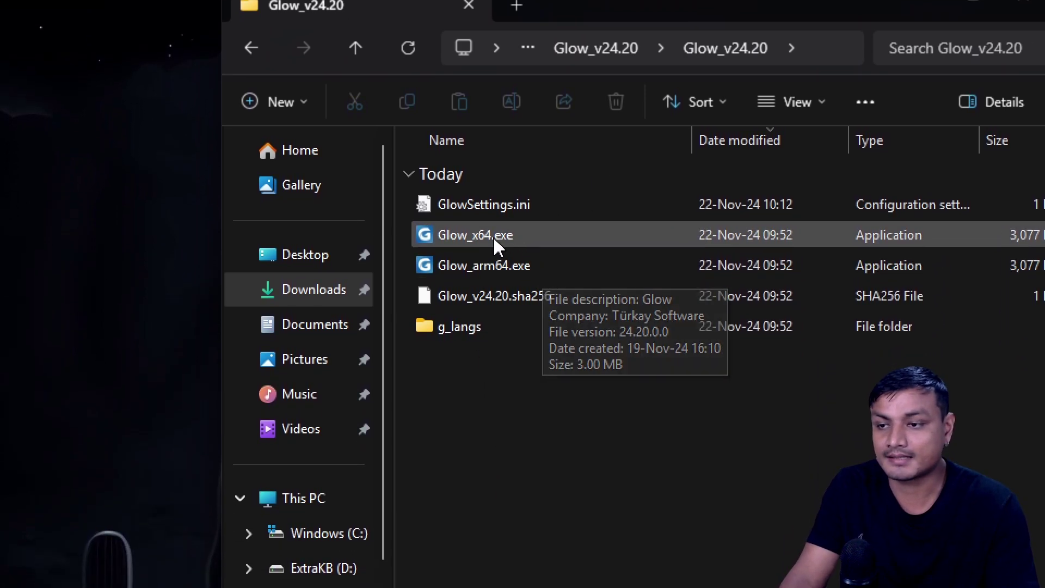
pyautogui.moveTo(497, 277)
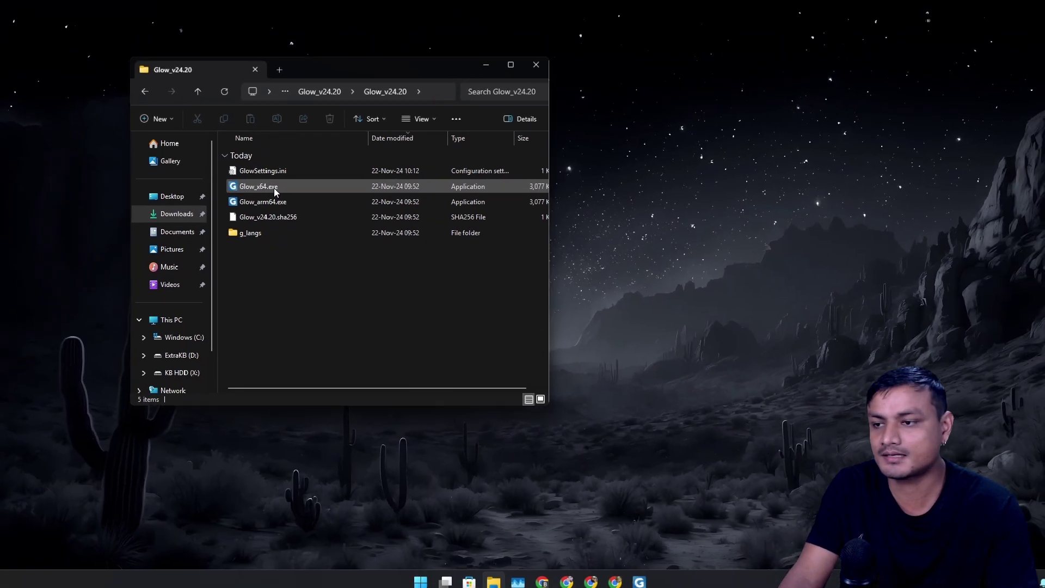
# Launch Glow_x64.exe and minimize File Explorer to reveal Glow's main window
pyautogui.doubleClick(262, 184)
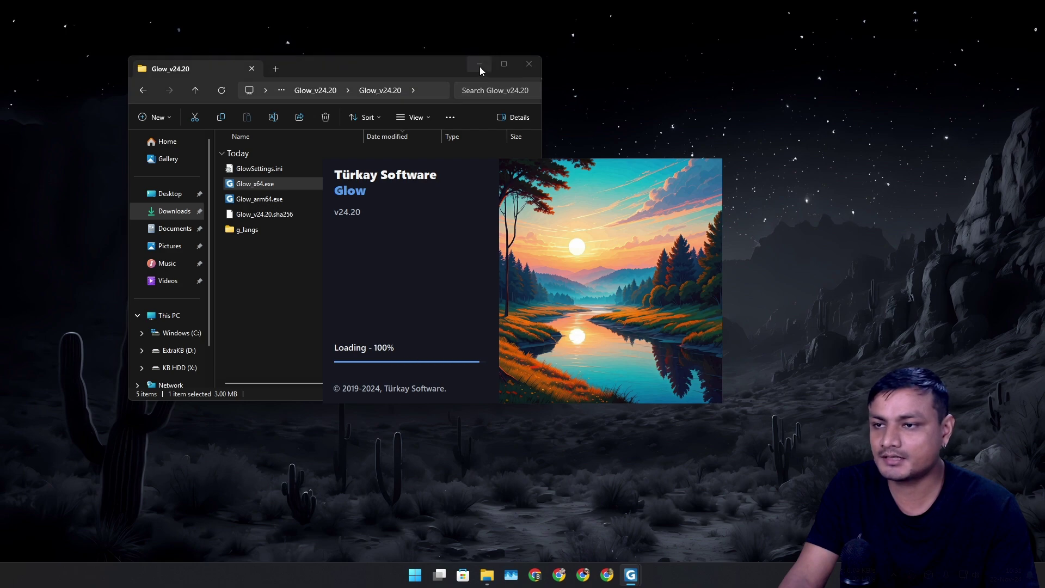
pyautogui.click(479, 66)
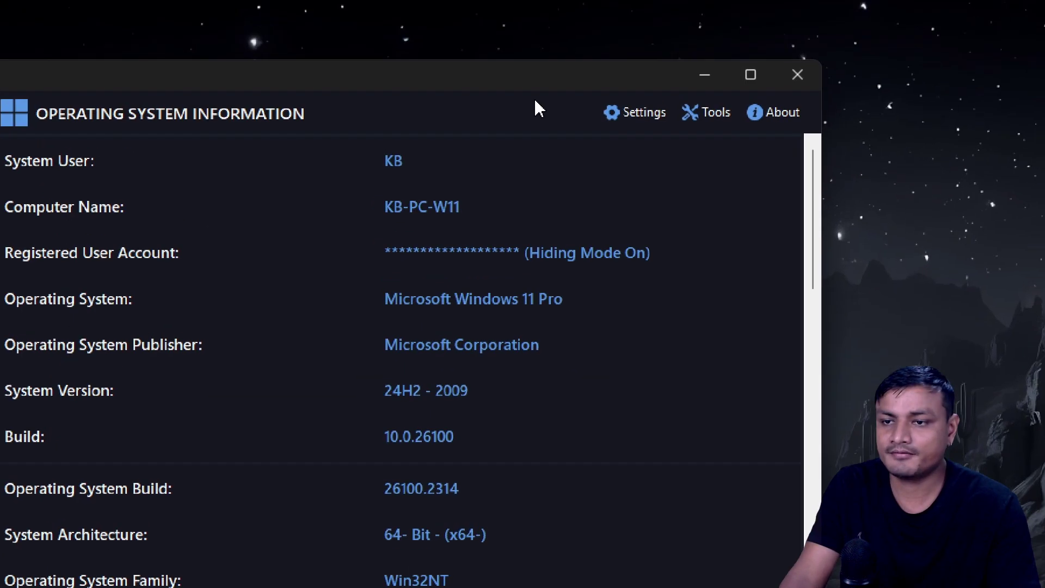
pyautogui.click(701, 136)
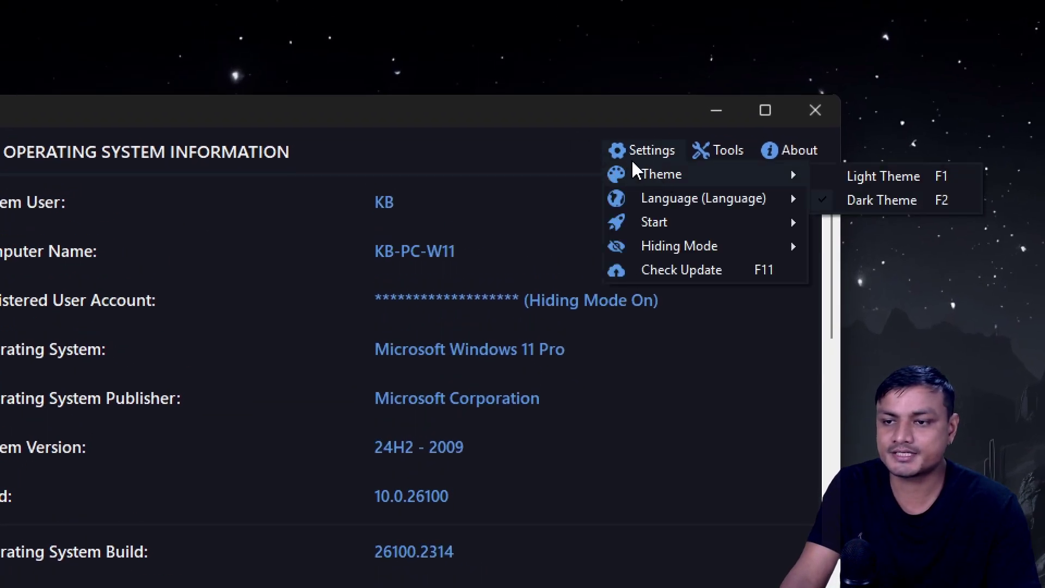
pyautogui.moveTo(674, 252)
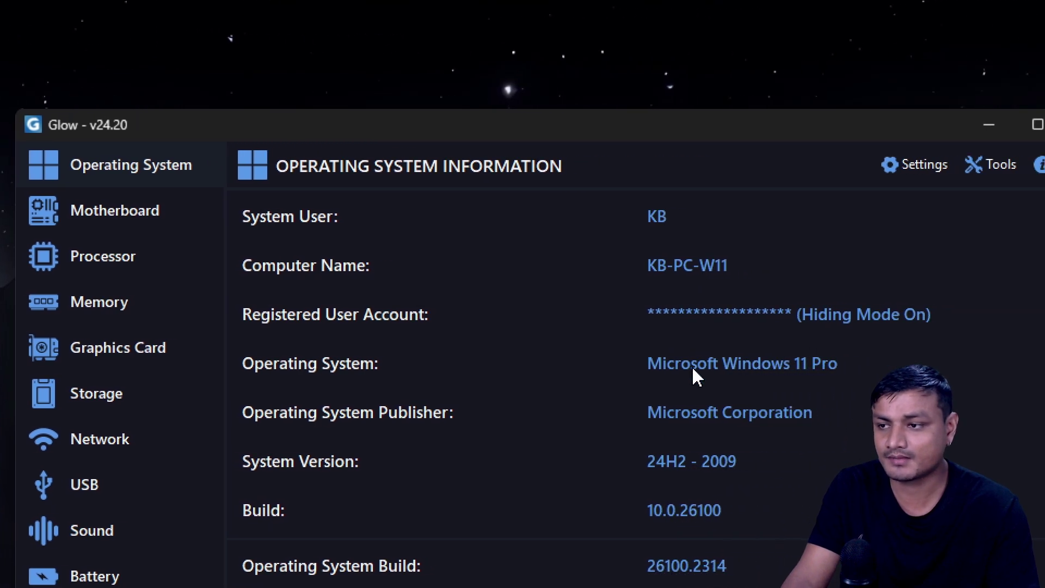
pyautogui.scroll(-2, 697, 377)
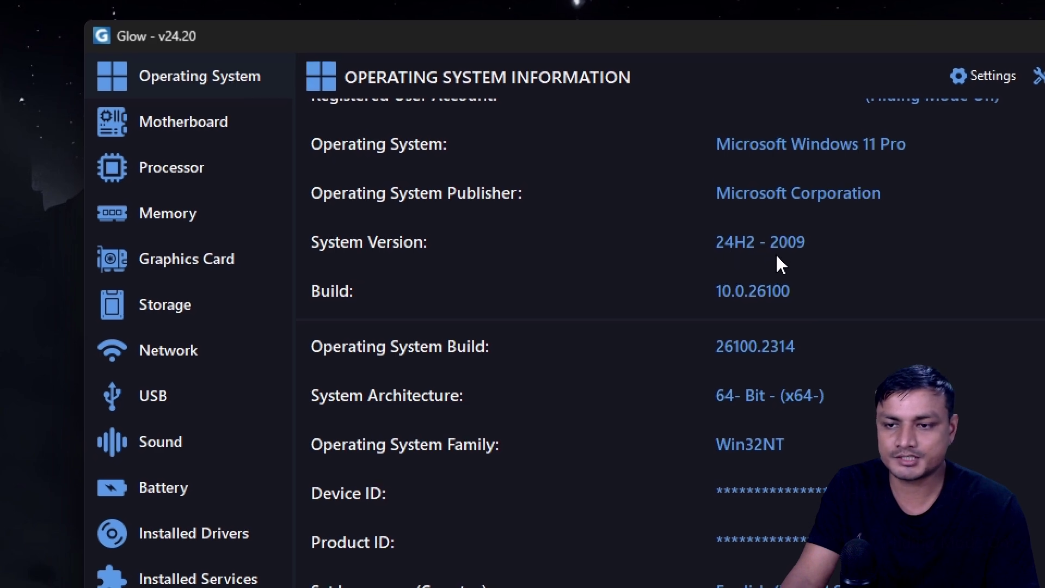
pyautogui.scroll(-3, 553, 335)
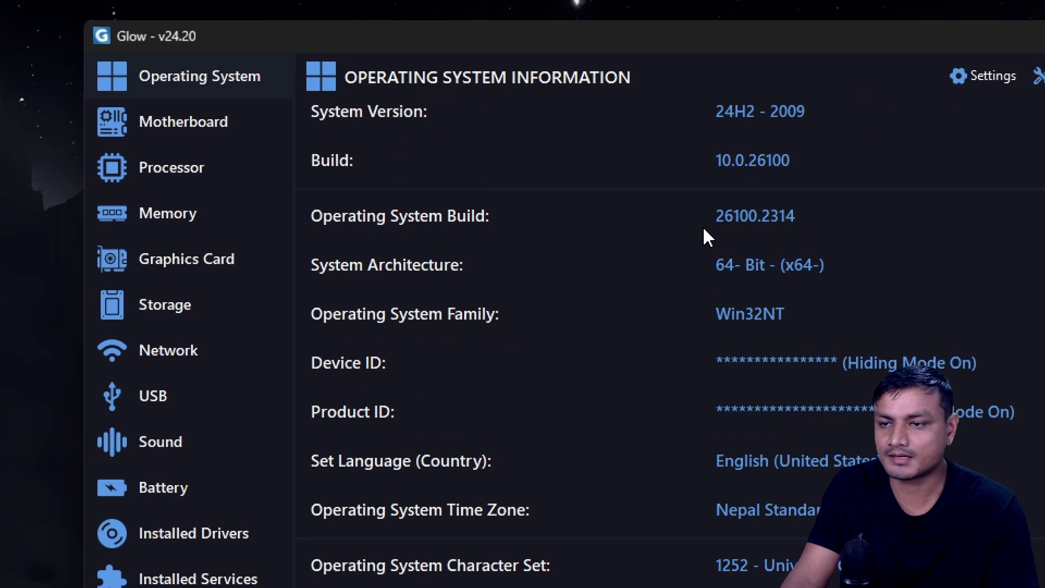
pyautogui.scroll(-10, 688, 306)
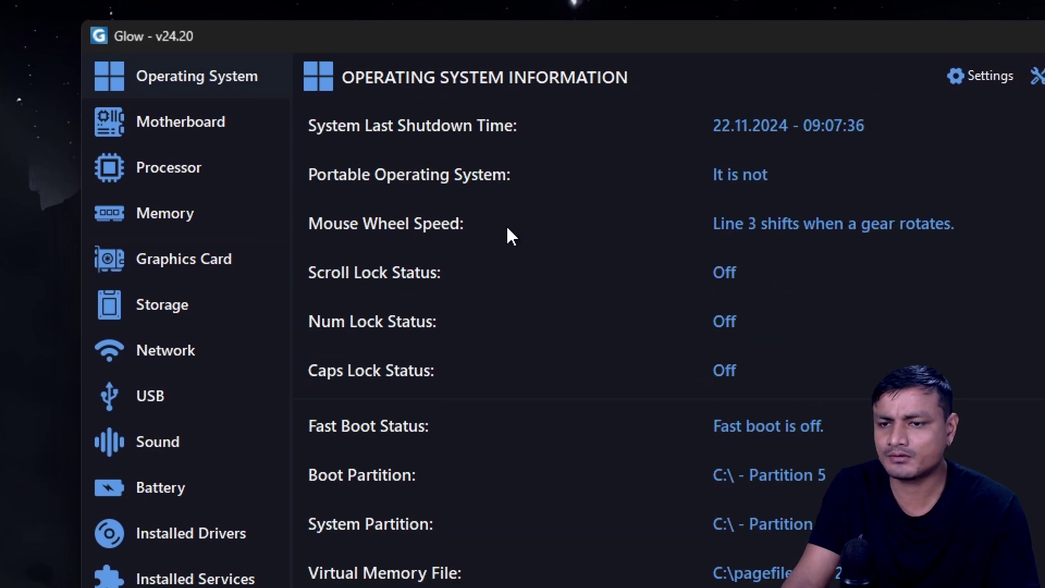
pyautogui.scroll(-3, 509, 259)
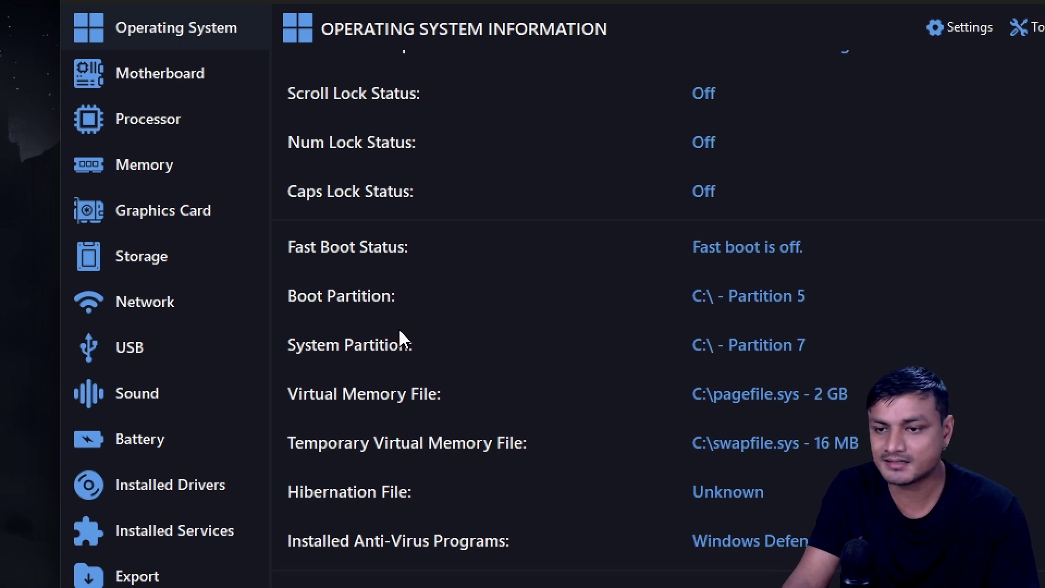
pyautogui.scroll(-2, 364, 364)
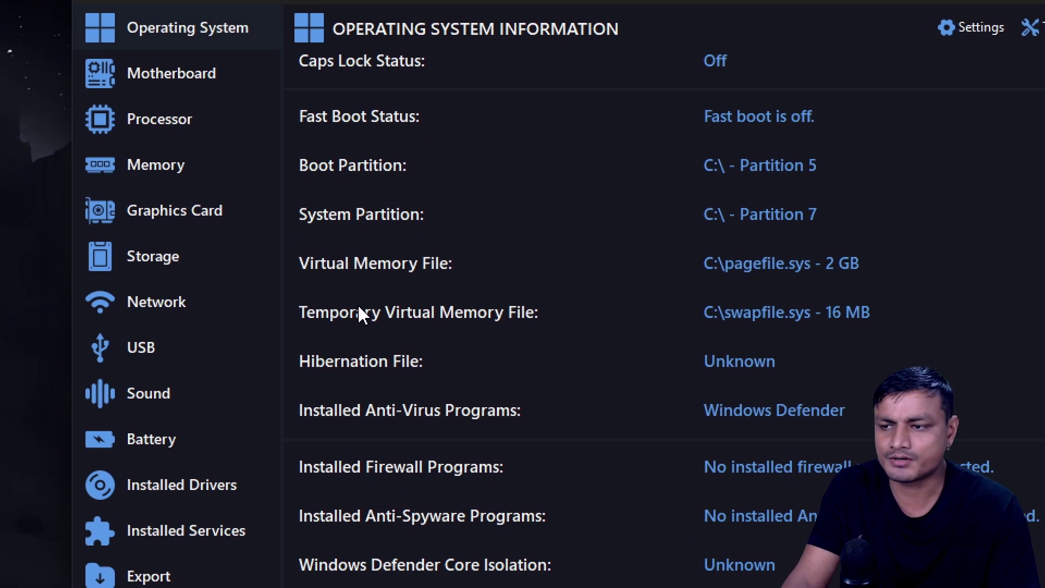
pyautogui.scroll(-2, 376, 318)
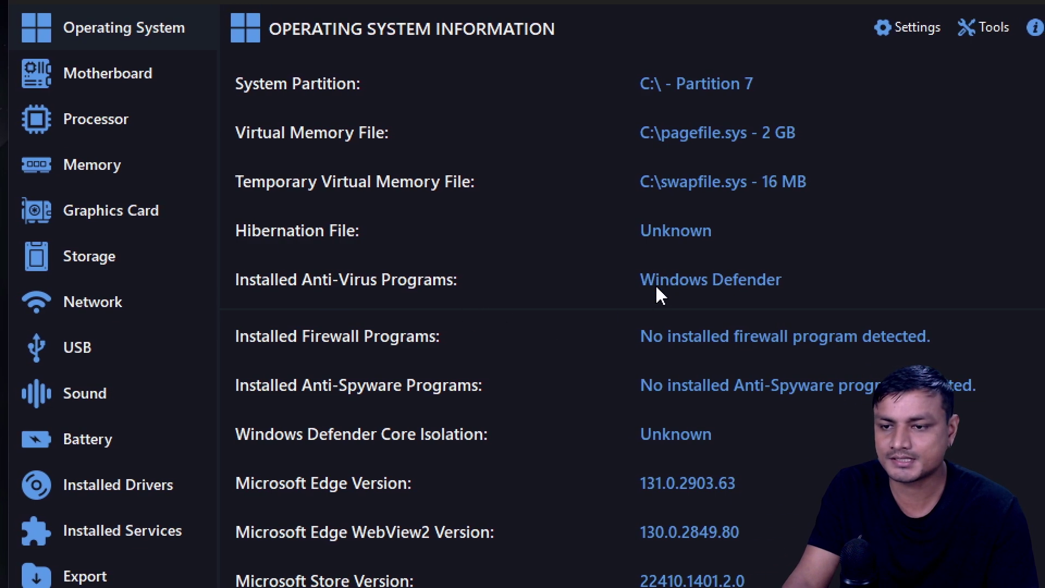
# Scroll the Operating System page down to the blue screen and wallpaper details
pyautogui.scroll(-5, 278, 344)
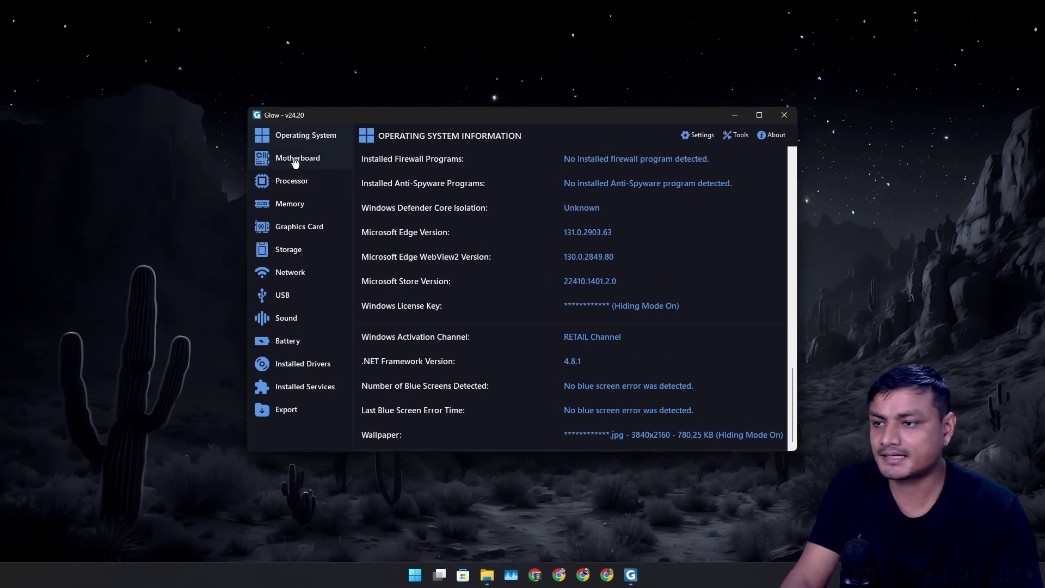
# View the Motherboard and Processor pages, then the Memory page with RAM slot 1 selected
pyautogui.click(294, 163)
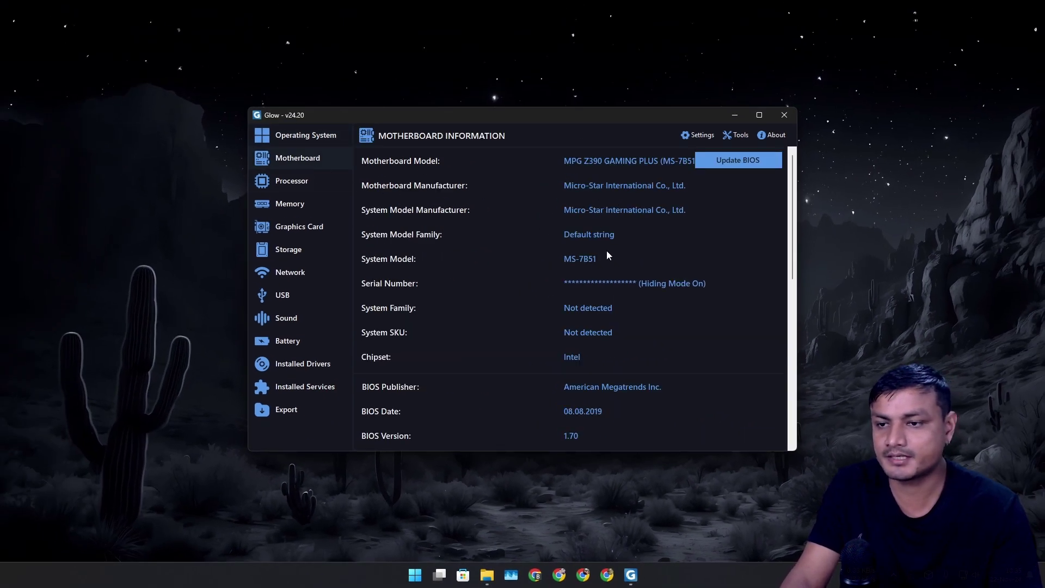
pyautogui.scroll(-8, 607, 253)
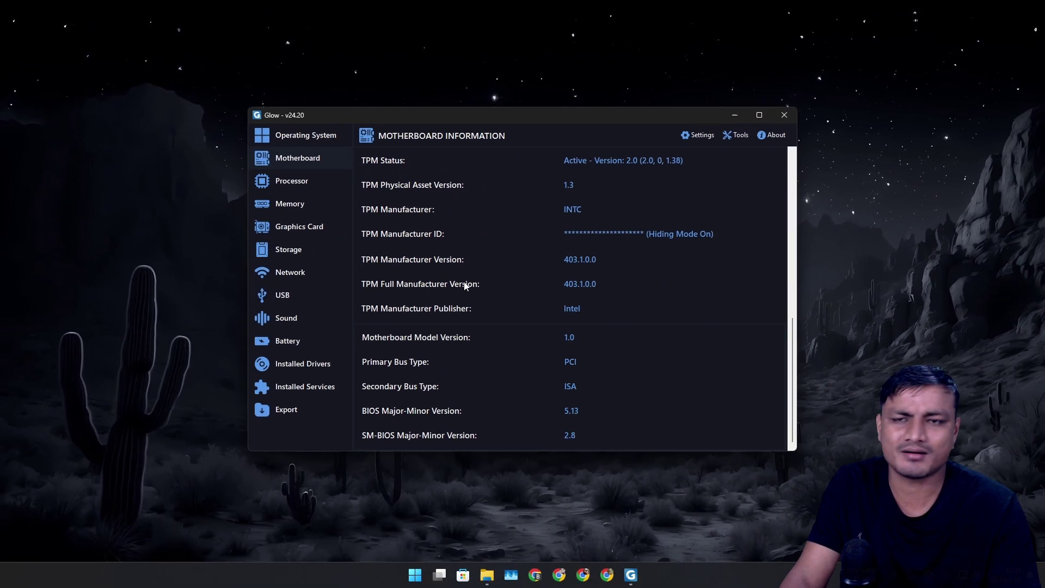
pyautogui.click(302, 188)
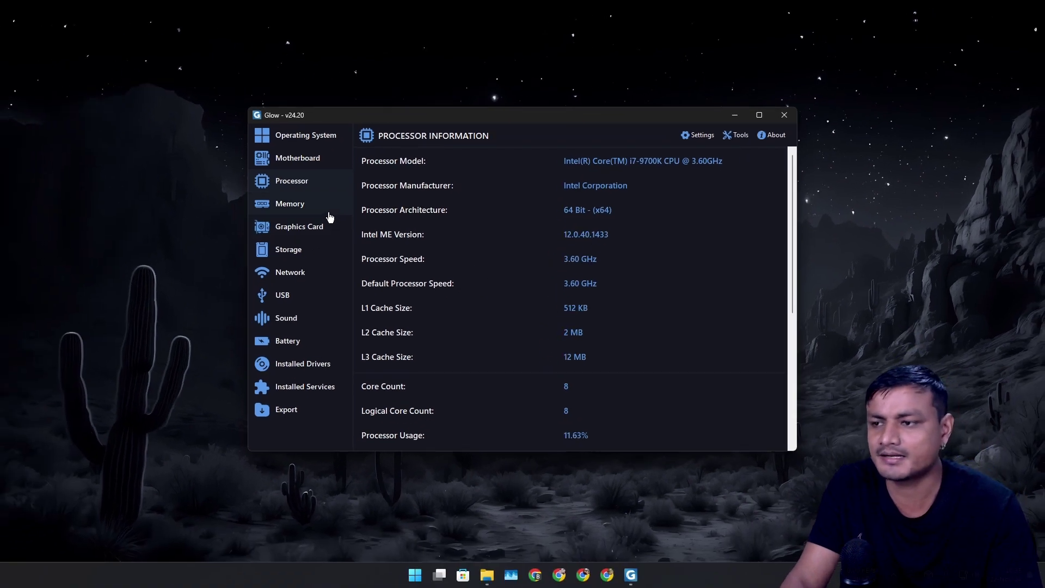
pyautogui.click(306, 211)
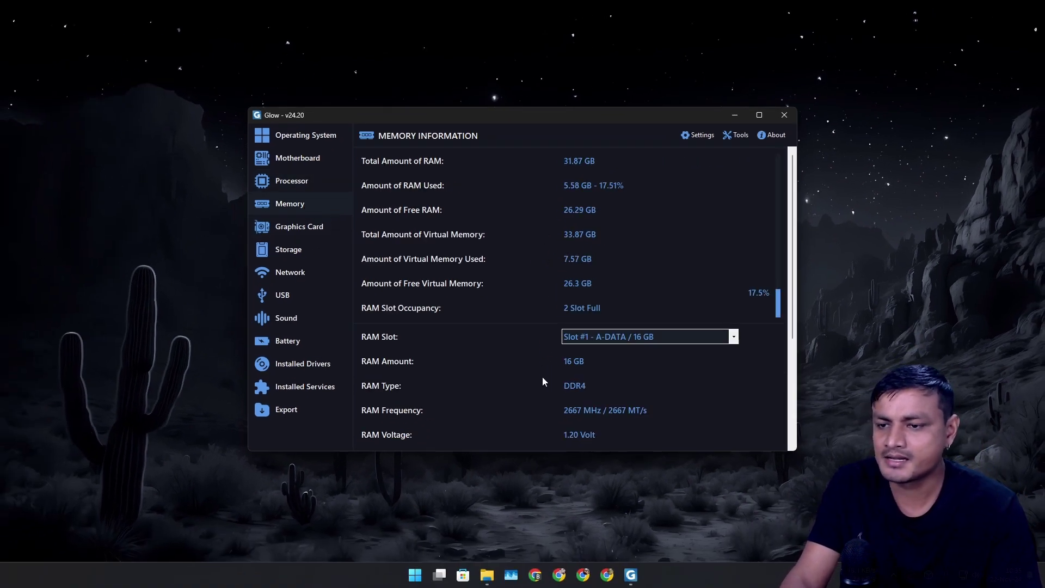
pyautogui.click(667, 343)
pyautogui.click(667, 344)
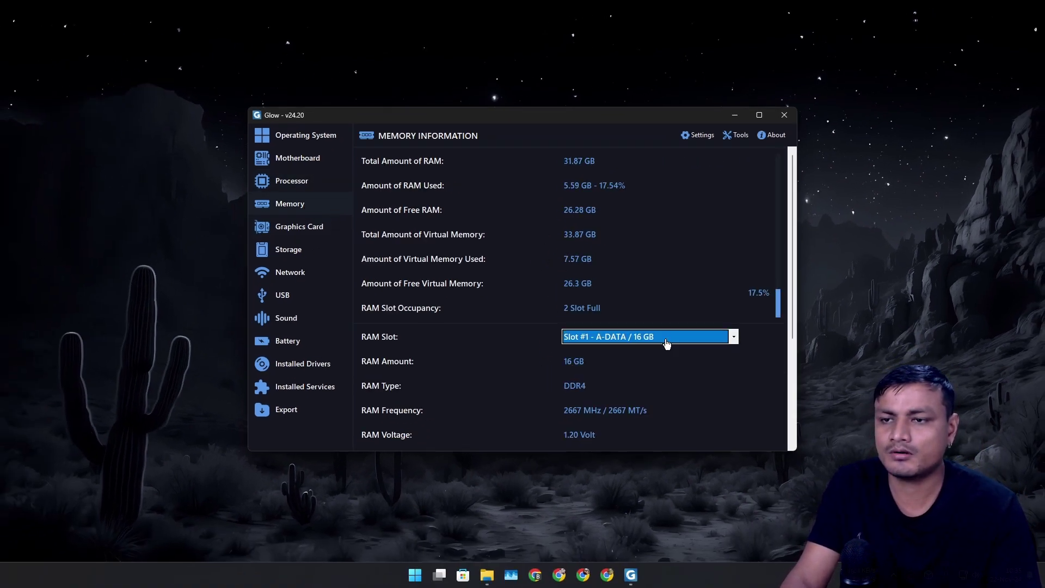
# Switch the Graphics Card page's model from Intel UHD Graphics 630 to NVIDIA GeForce RTX 2070 SUPER
pyautogui.click(336, 223)
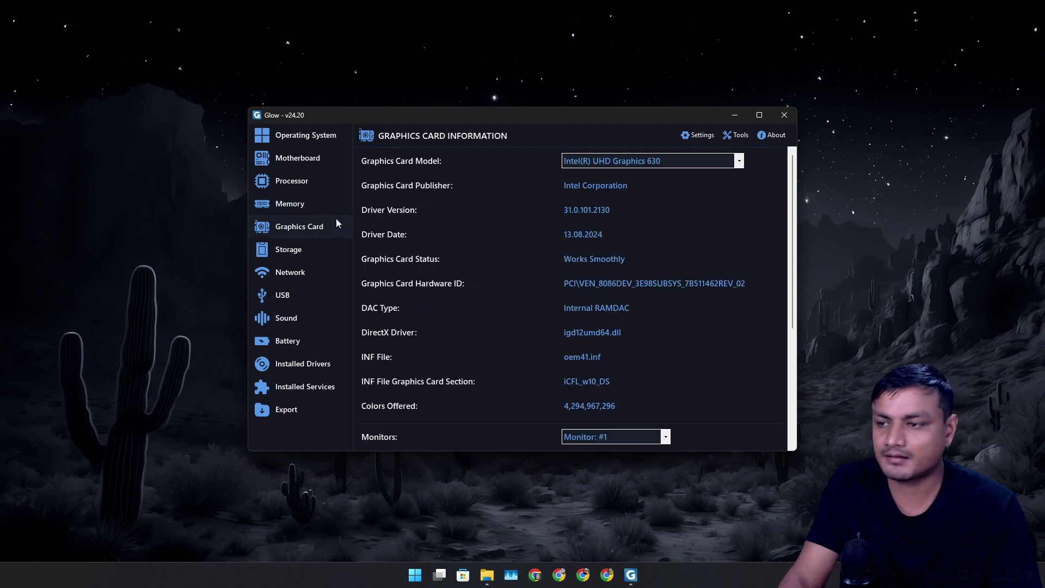
pyautogui.click(624, 165)
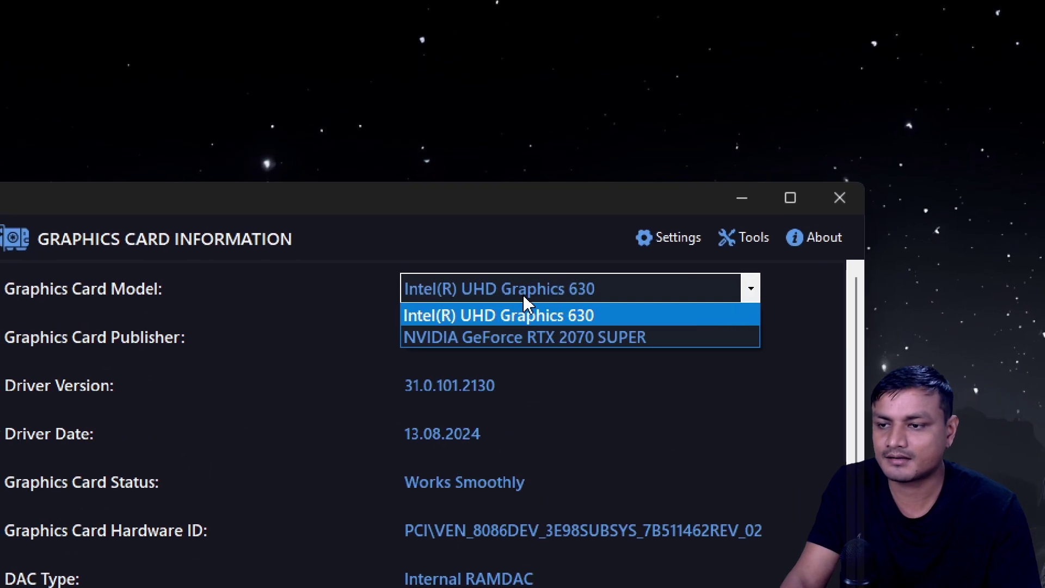
pyautogui.click(547, 319)
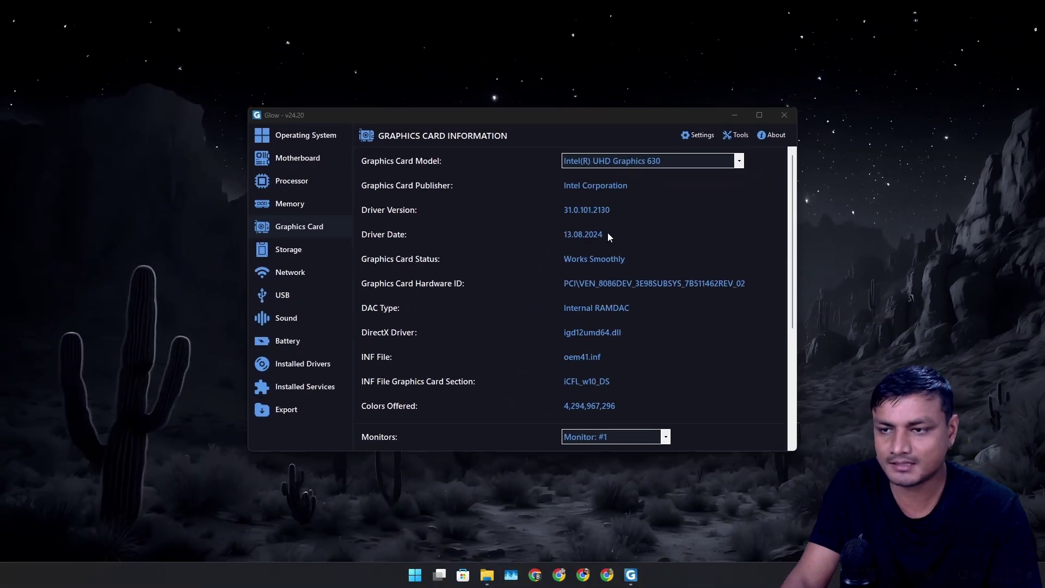
pyautogui.scroll(-3, 608, 233)
pyautogui.scroll(3, 609, 231)
pyautogui.click(621, 161)
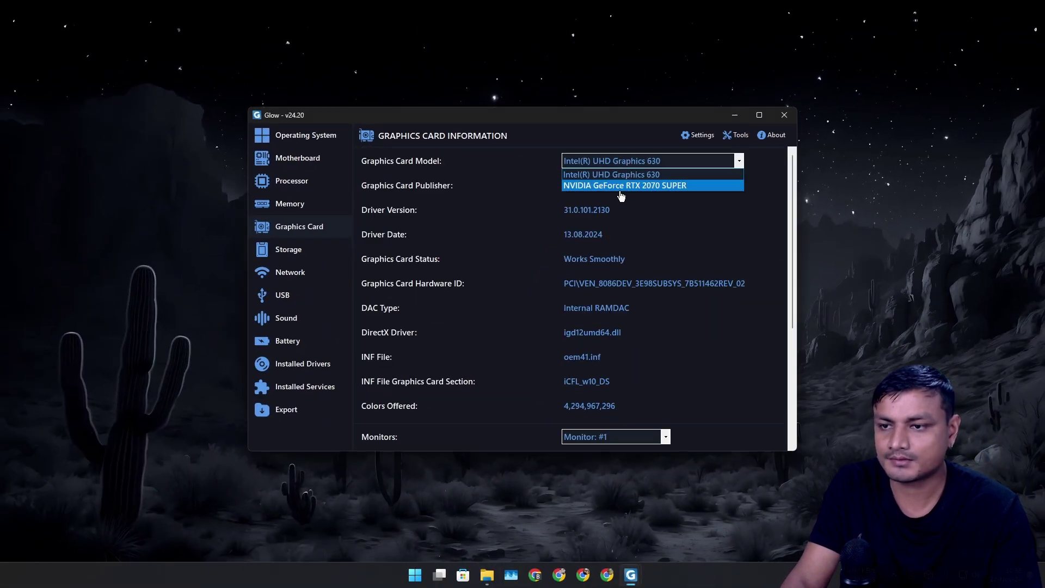
pyautogui.click(621, 186)
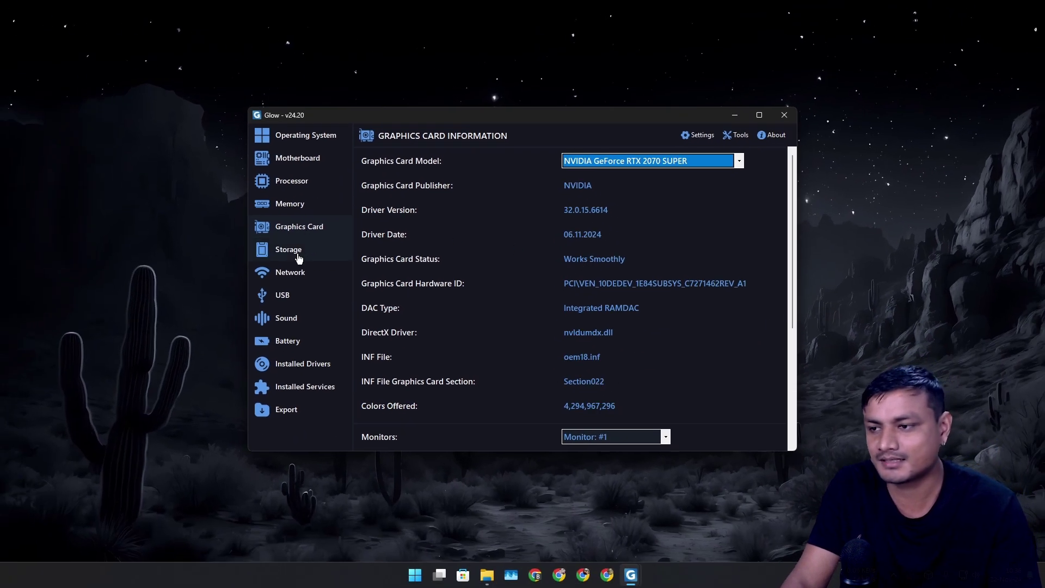
# Check the Storage page, keeping the ADATA SU800NS38 disk selected
pyautogui.click(299, 254)
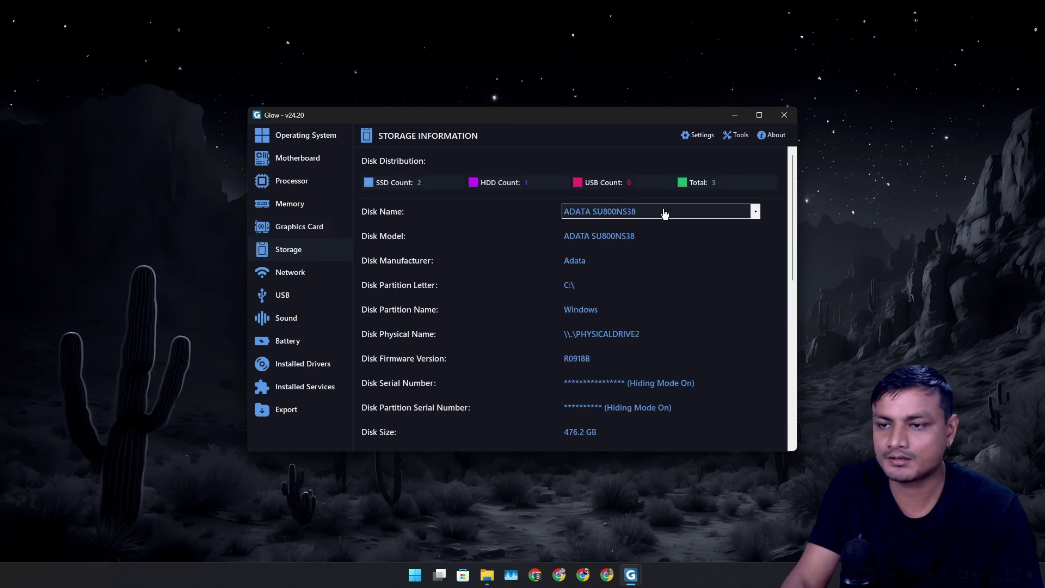
pyautogui.click(615, 214)
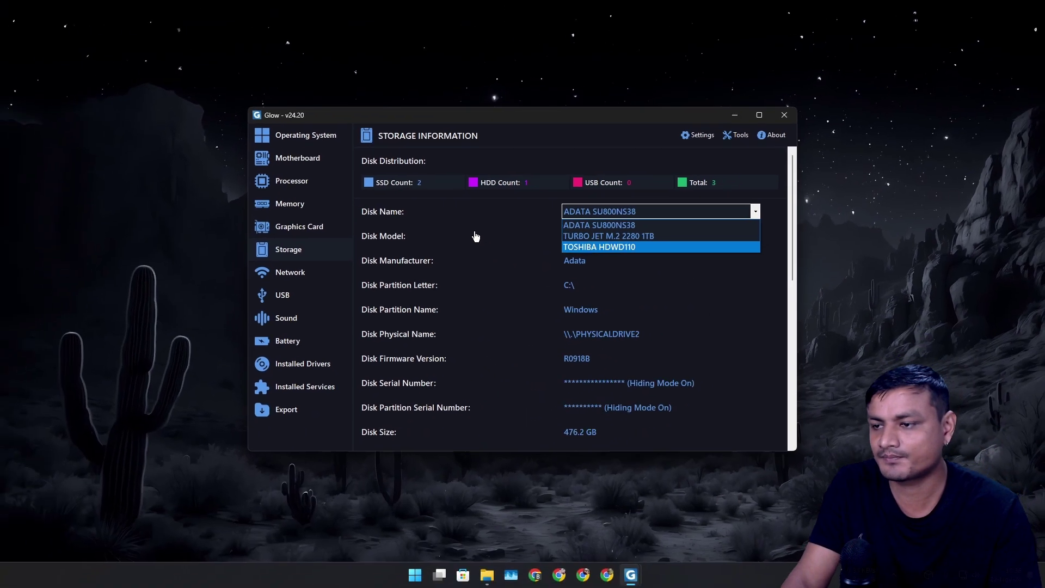
pyautogui.click(501, 308)
pyautogui.scroll(-5, 528, 299)
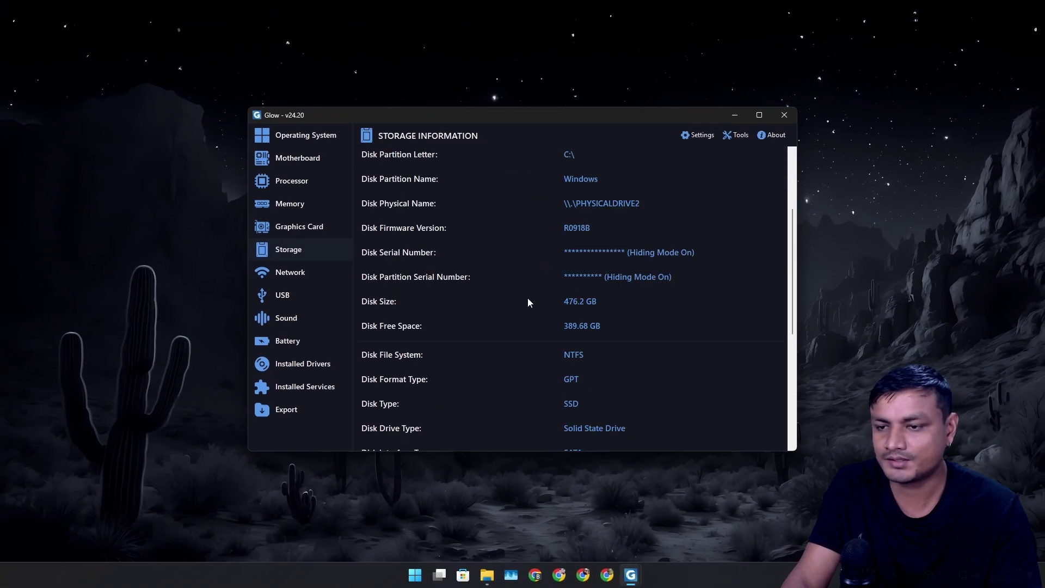
pyautogui.scroll(5, 532, 298)
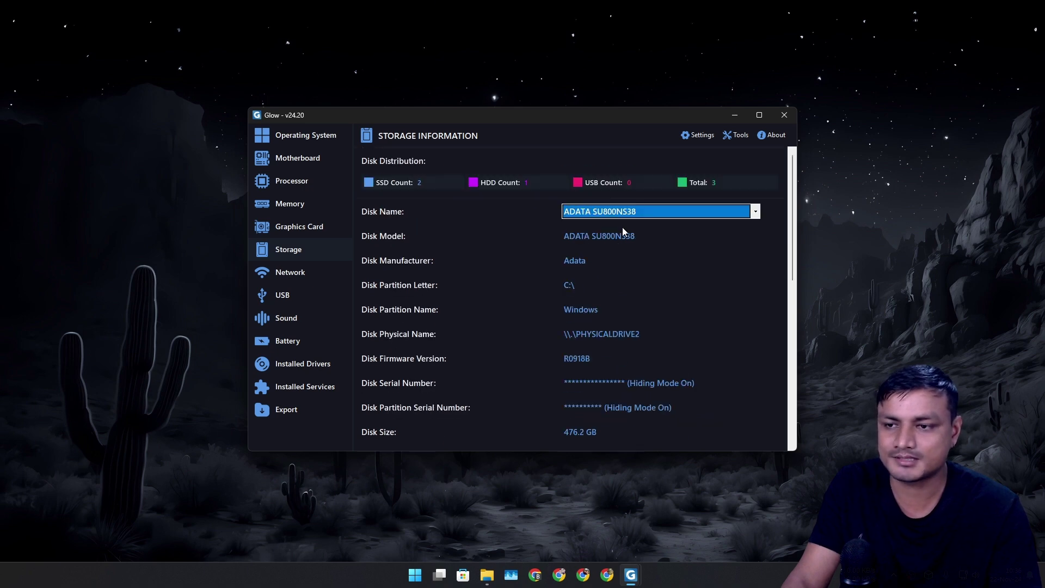
pyautogui.click(622, 213)
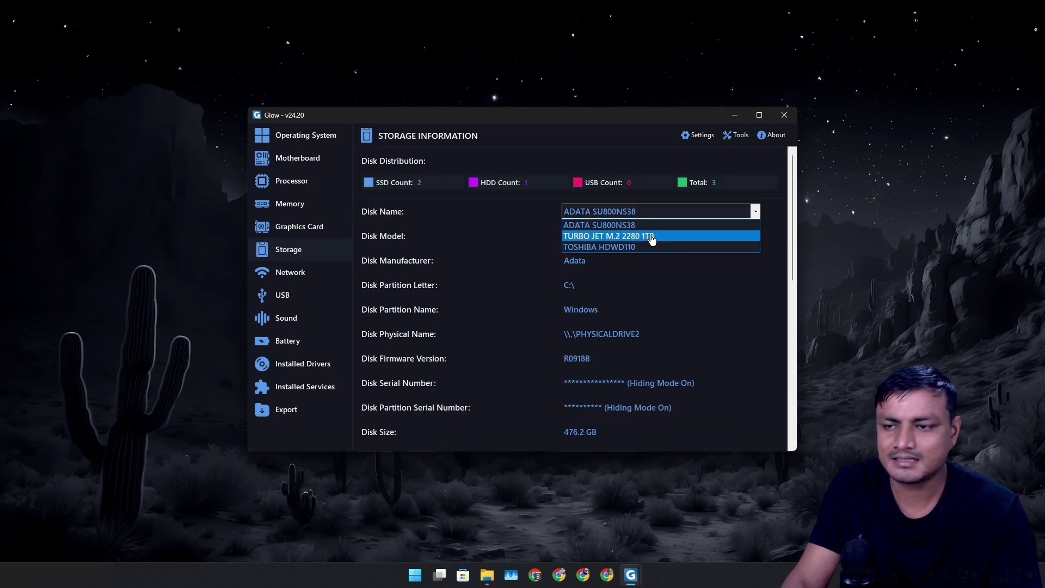
pyautogui.click(461, 281)
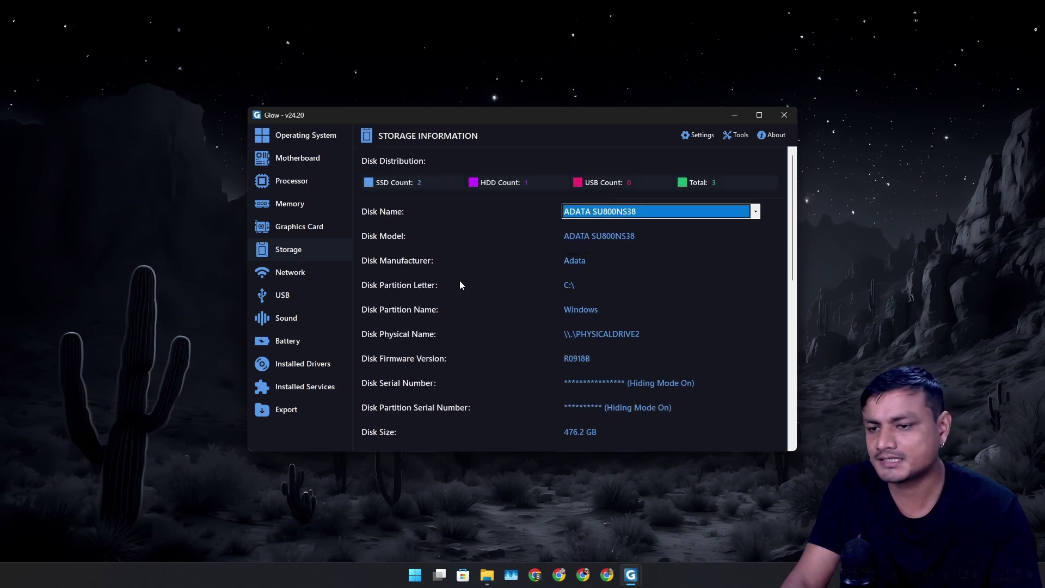
# Review the Network page's Intel Ethernet adapter and the USB controllers and devices
pyautogui.click(303, 273)
pyautogui.click(629, 238)
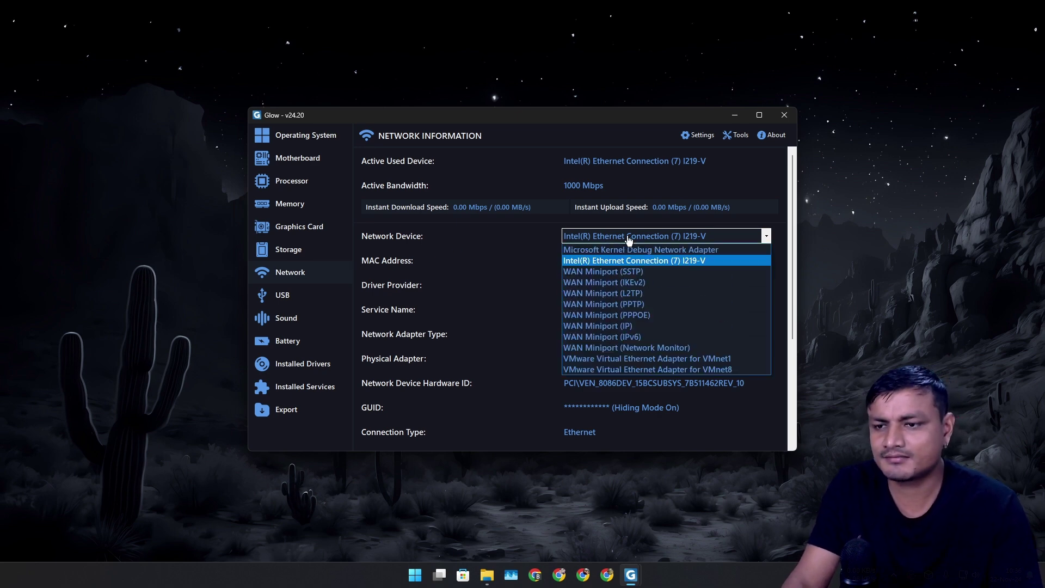
pyautogui.click(629, 239)
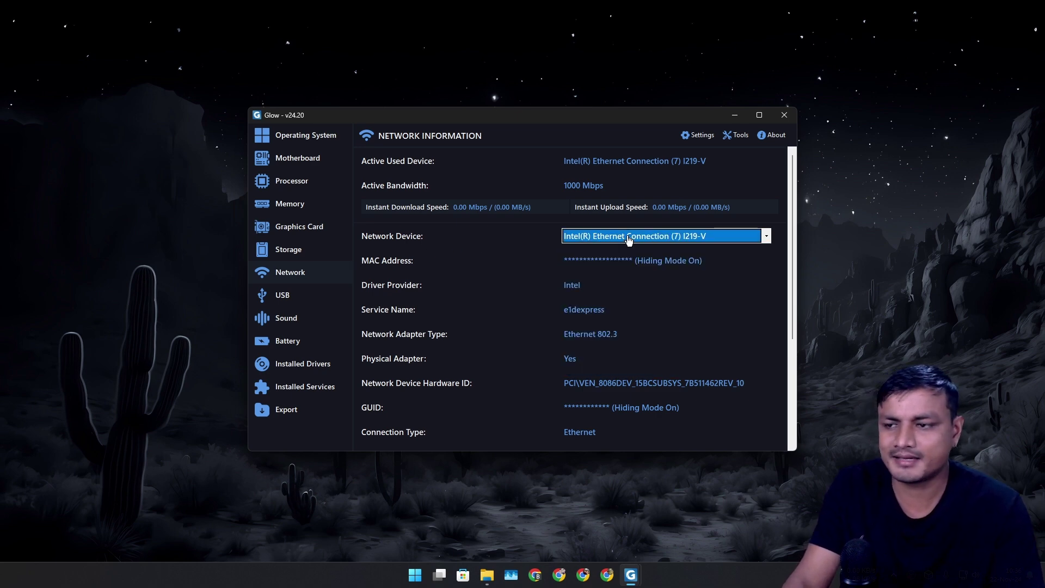
pyautogui.click(302, 300)
pyautogui.click(660, 161)
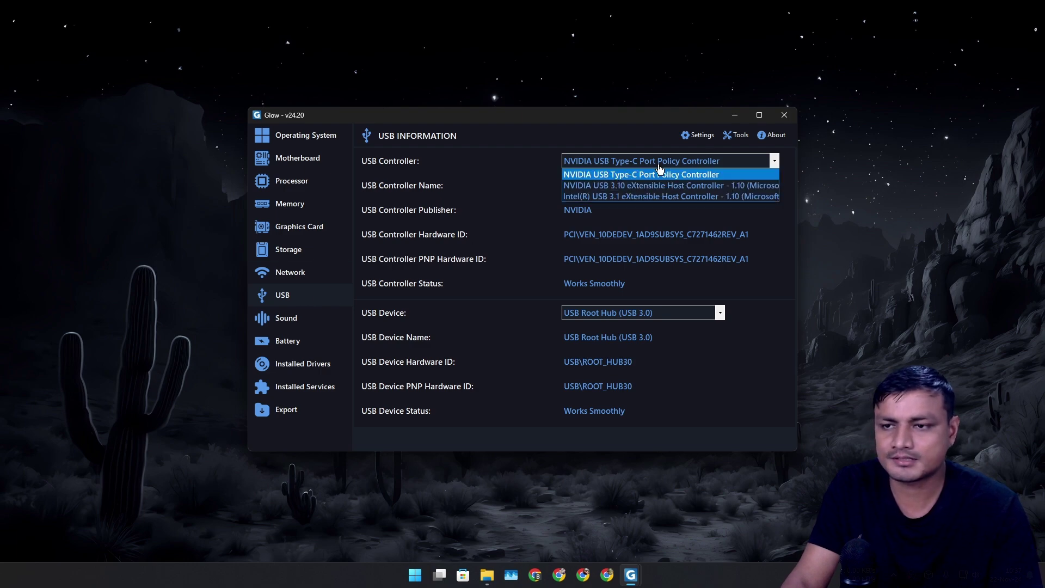
pyautogui.click(535, 259)
pyautogui.click(602, 314)
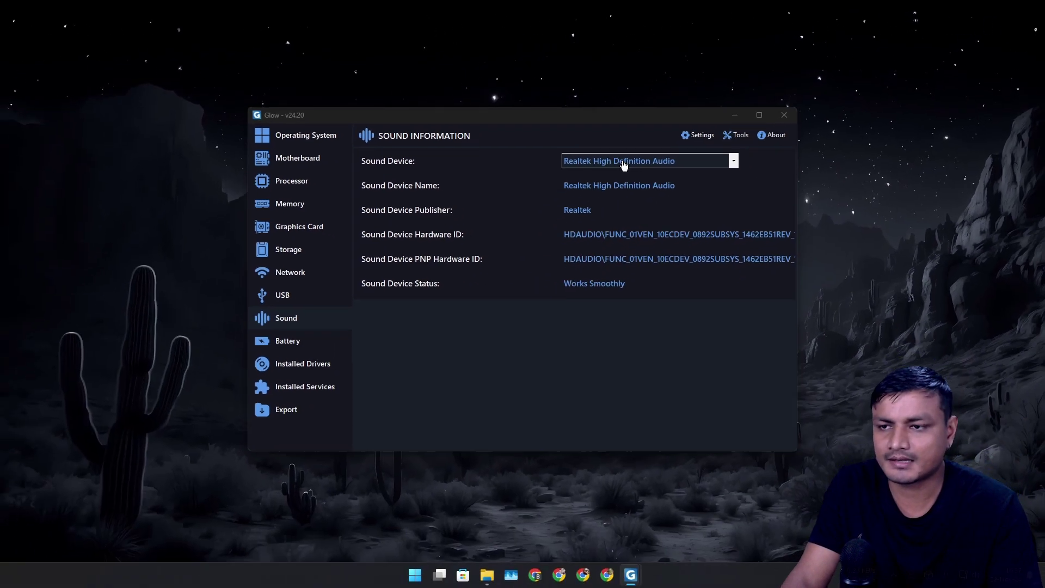
# Check Realtek High Definition Audio on the Sound page, then view Battery information
pyautogui.click(624, 164)
pyautogui.click(624, 164)
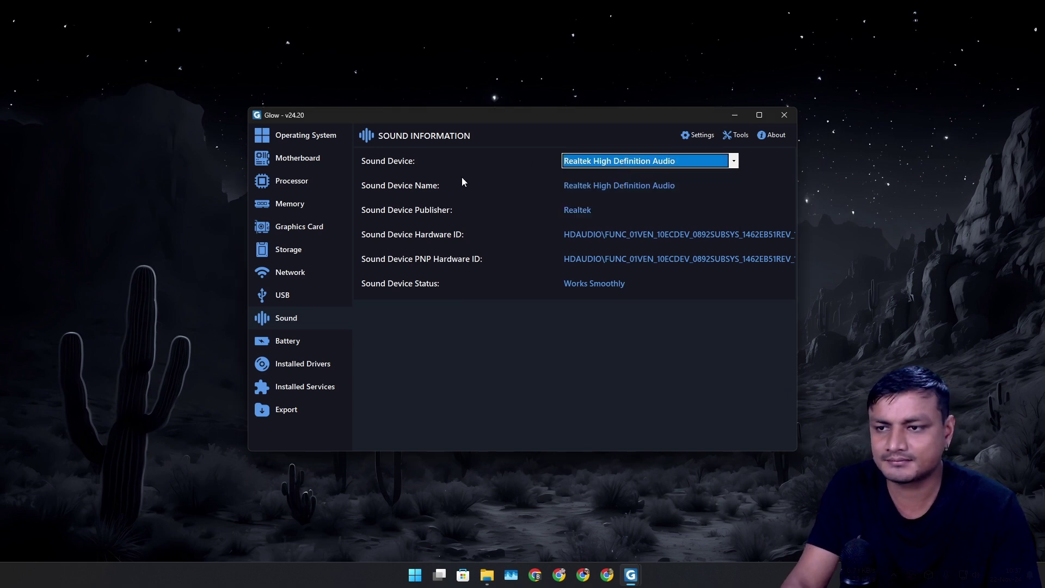
pyautogui.click(299, 345)
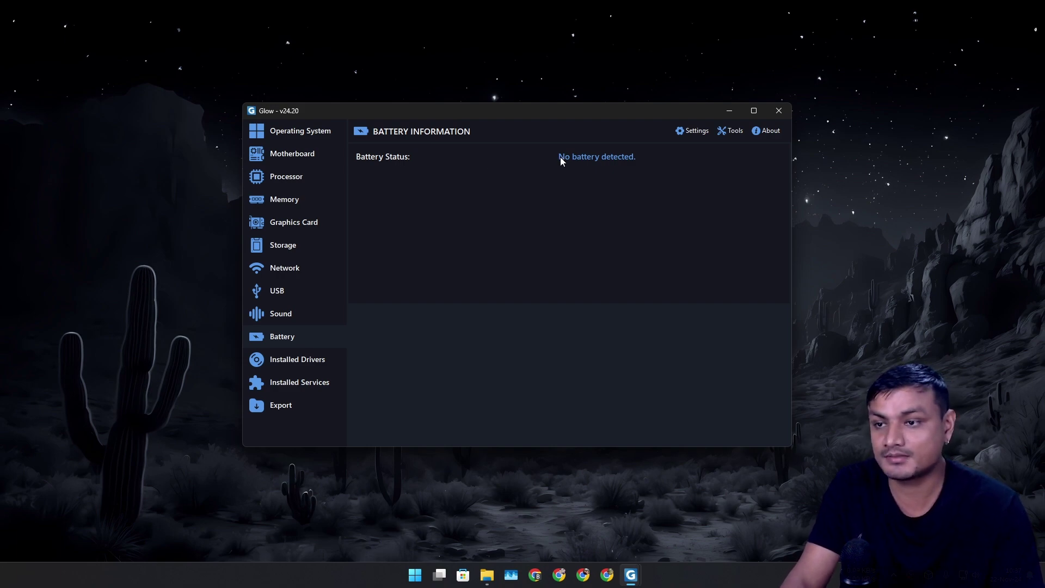
# View the Installed Drivers list, then the table of 285 installed services
pyautogui.click(305, 362)
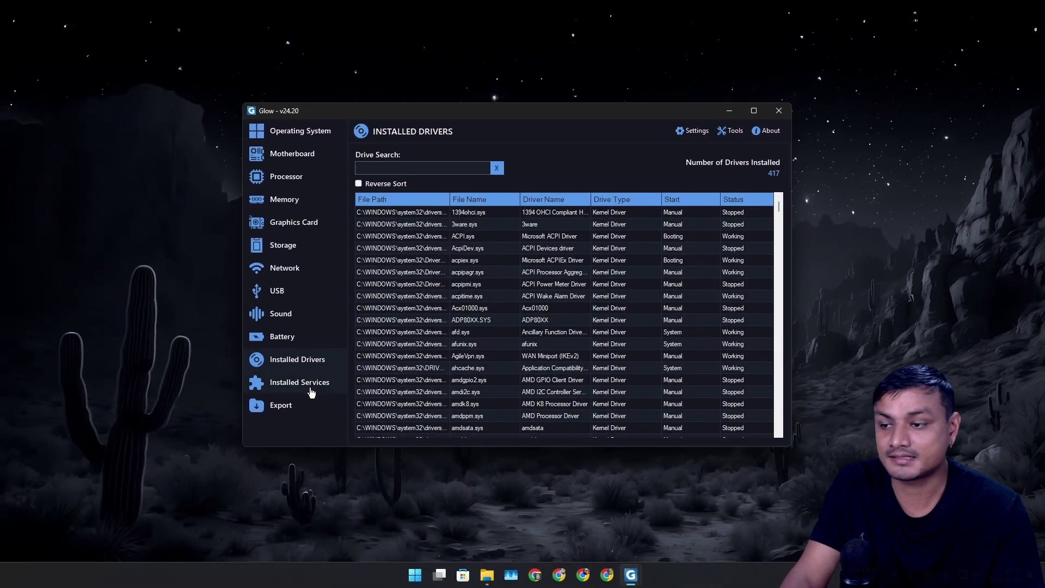
pyautogui.click(312, 384)
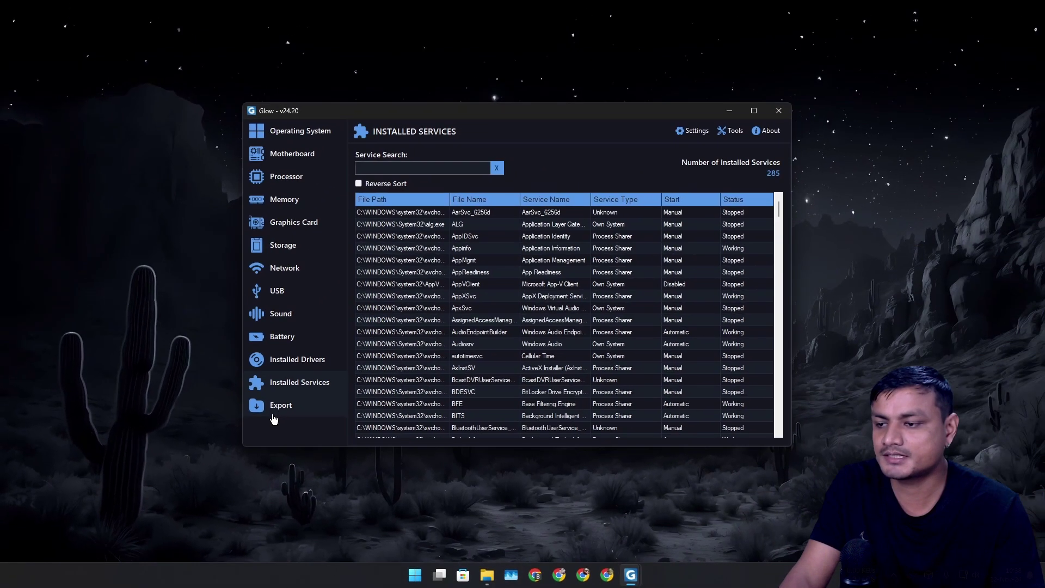
# Keep TXT as report format, decline creating the report, and return to Operating System
pyautogui.click(279, 407)
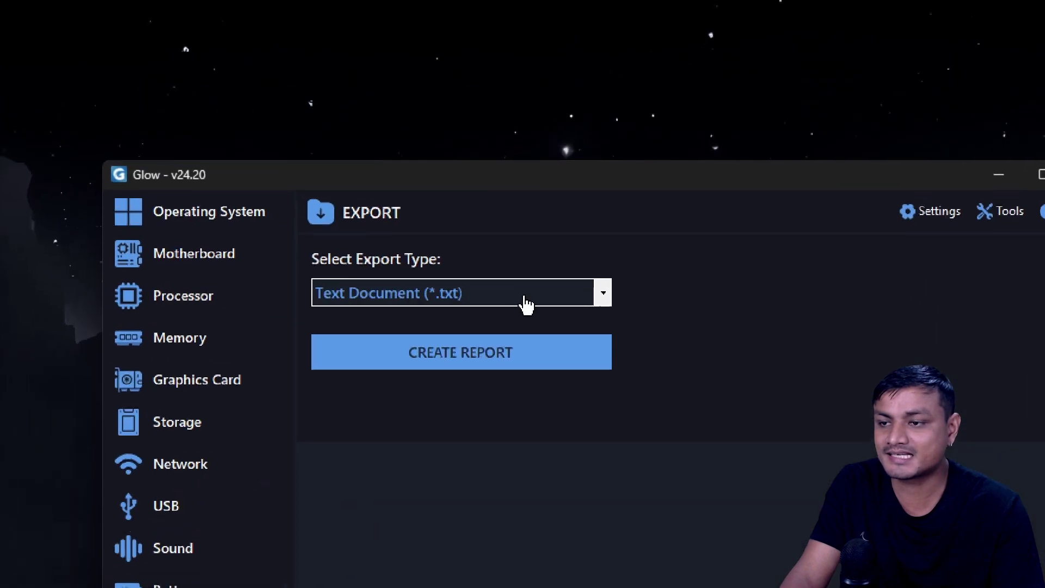
pyautogui.click(453, 181)
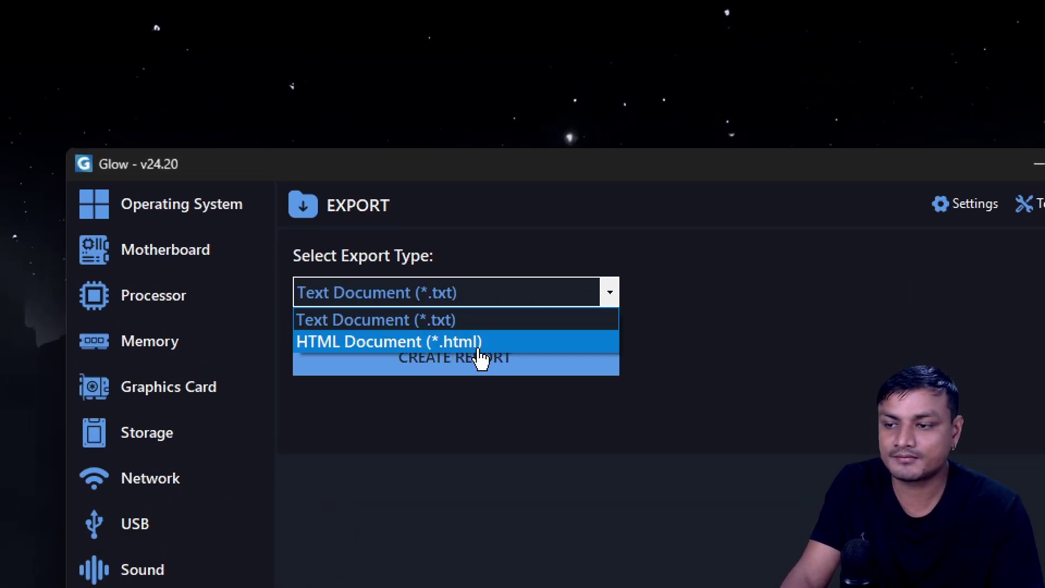
pyautogui.click(493, 327)
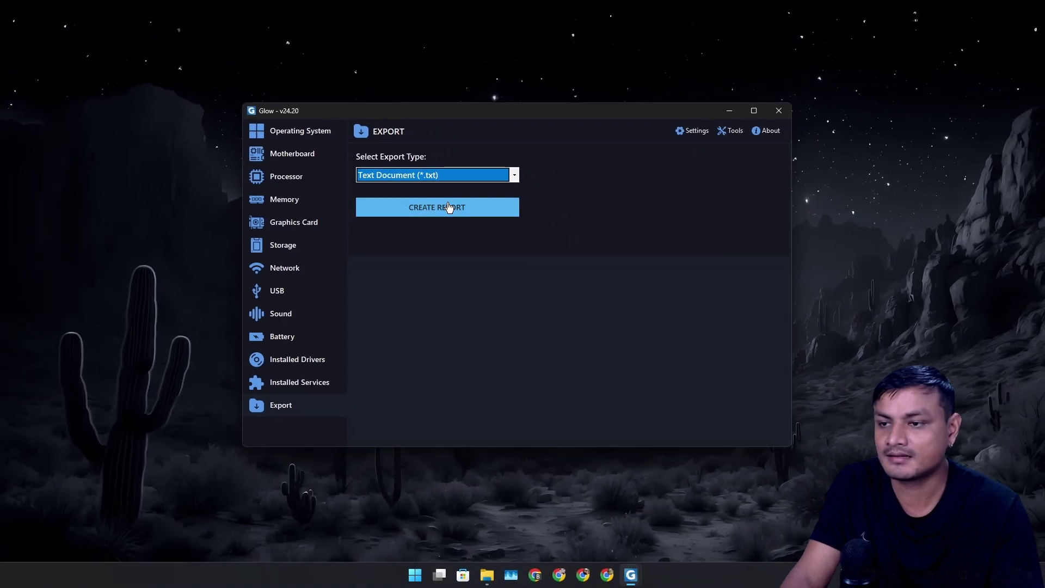
pyautogui.click(449, 210)
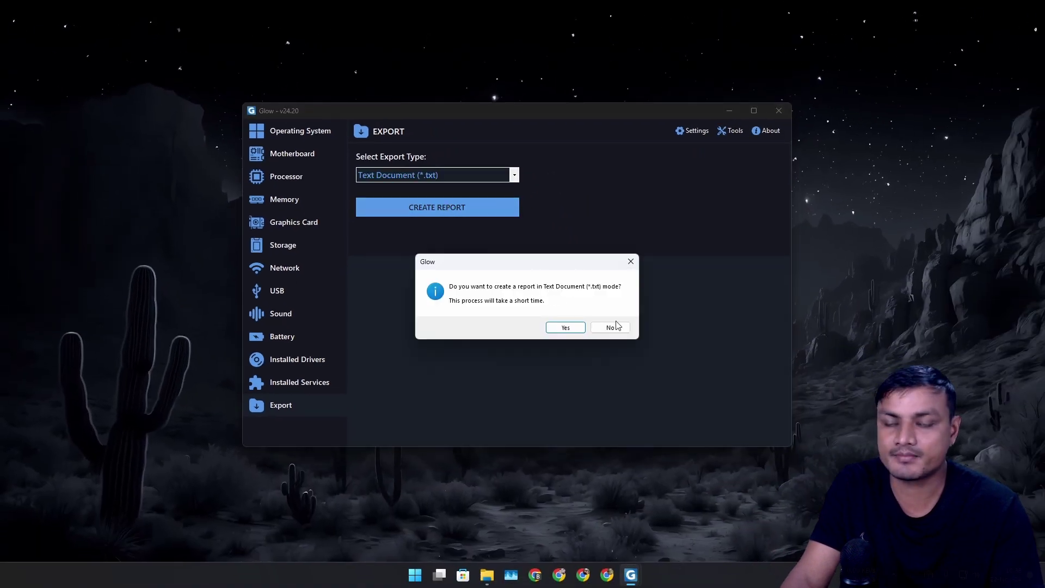
pyautogui.click(611, 329)
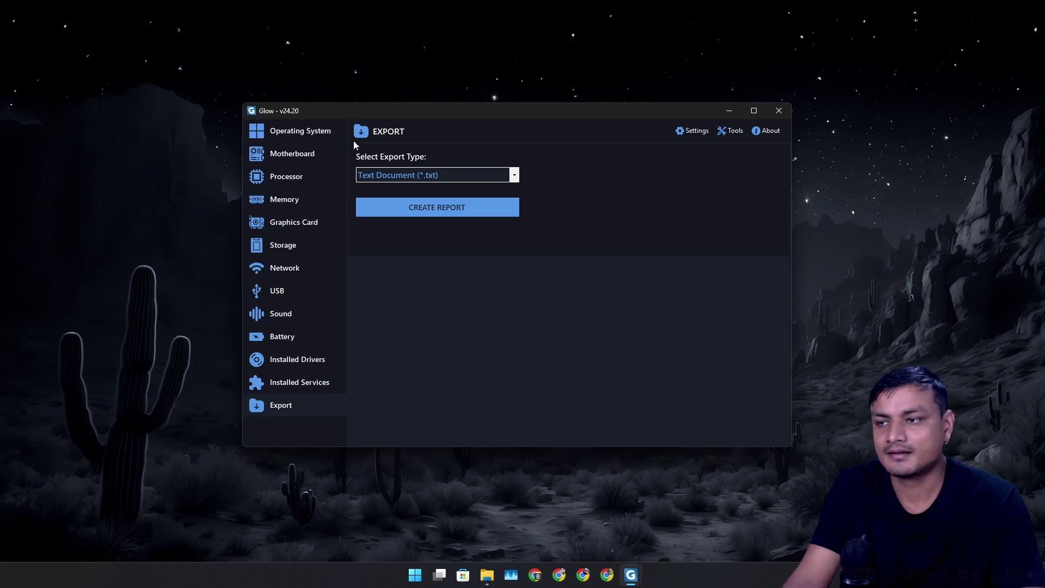
pyautogui.click(316, 140)
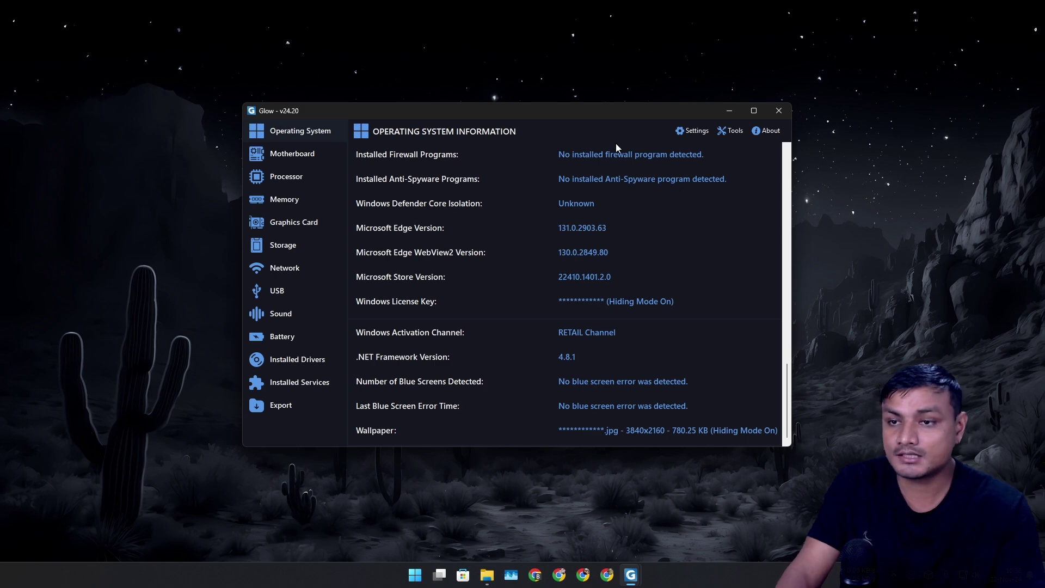
# Run the SFC and DISM Automation Tool from Tools, then the Cache Cleanup Tool
pyautogui.moveTo(564, 108); pyautogui.dragTo(469, 90)
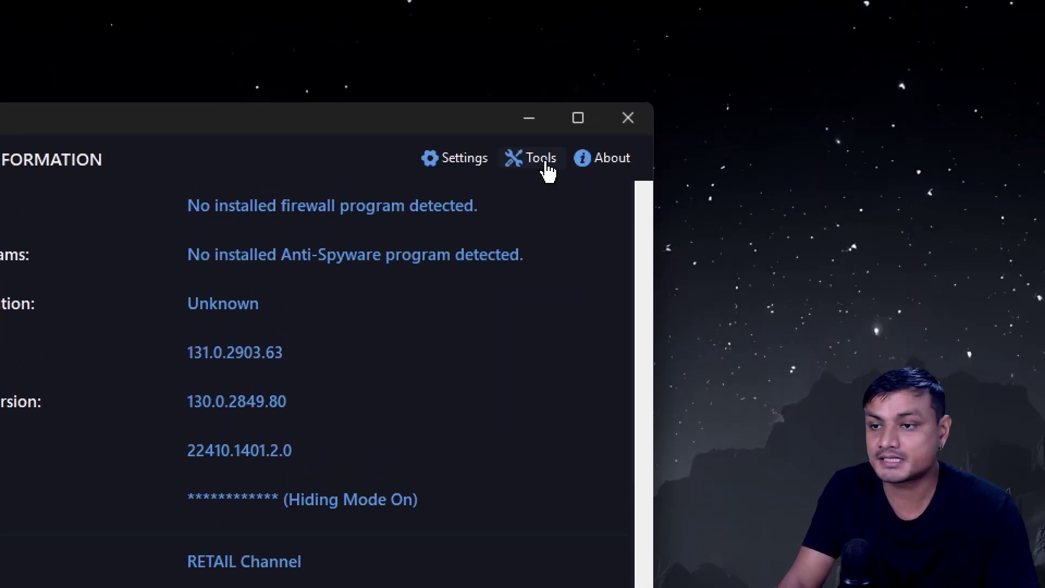
pyautogui.click(548, 163)
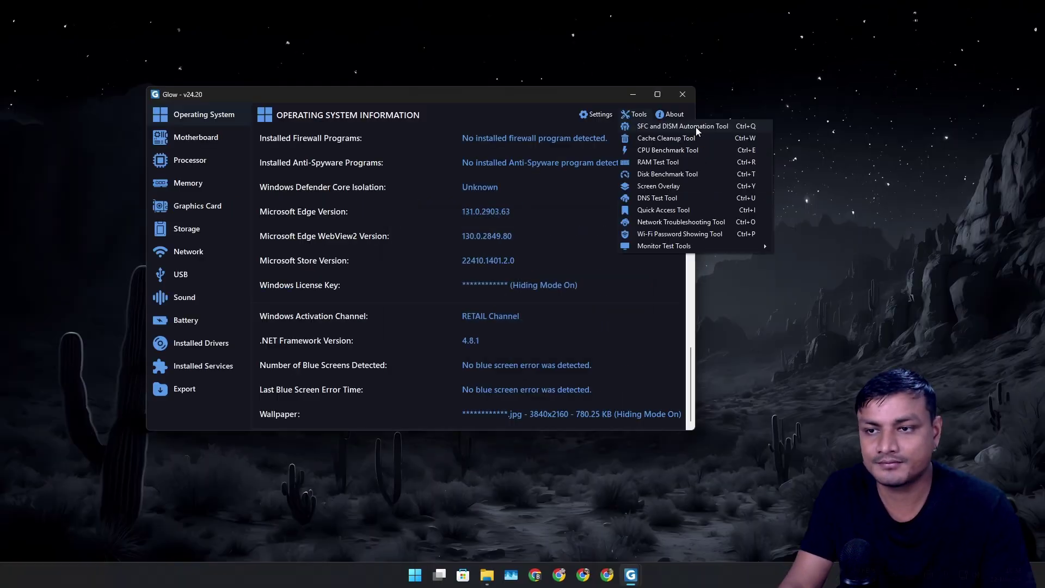
pyautogui.click(651, 182)
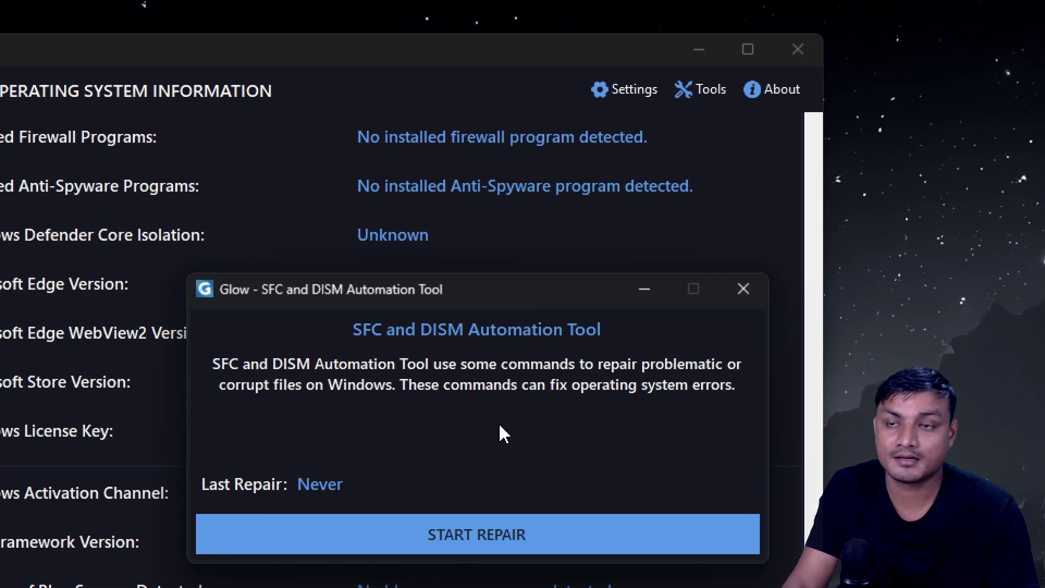
pyautogui.moveTo(477, 293); pyautogui.dragTo(479, 267)
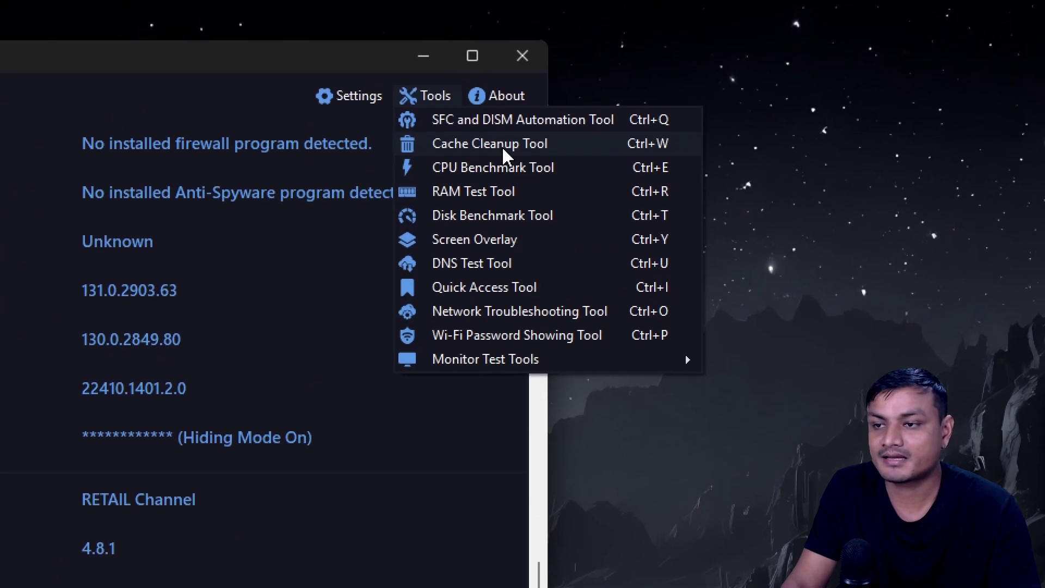
pyautogui.click(516, 155)
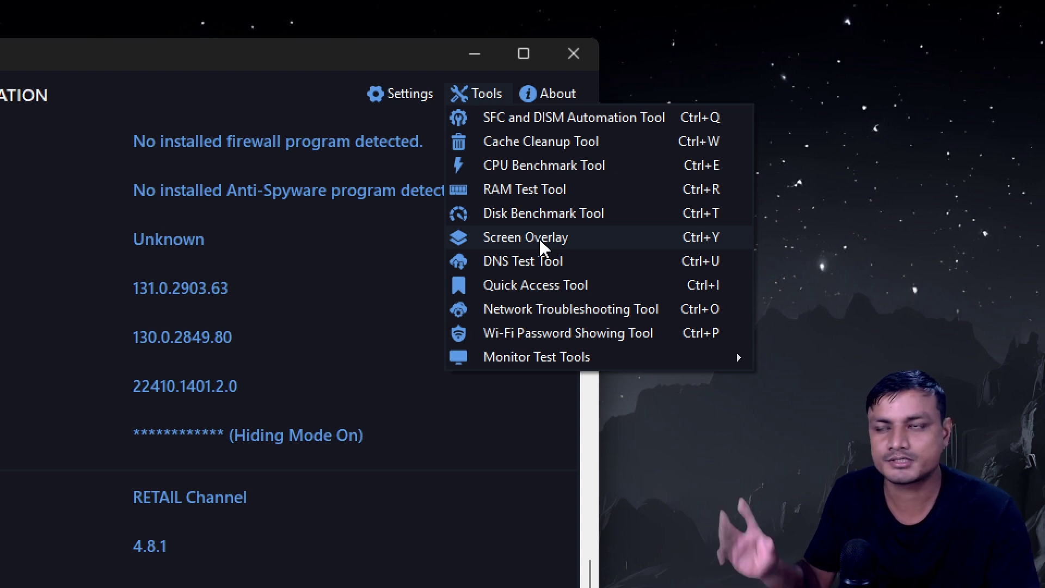
# Turn on the Screen Overlay and bring up the DNS Test Tool window
pyautogui.click(540, 240)
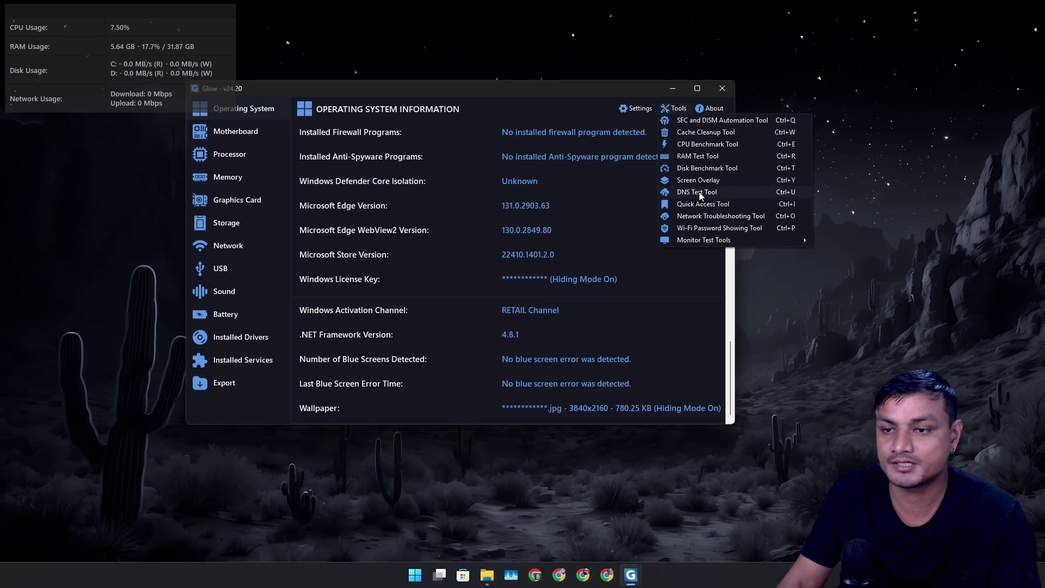
pyautogui.click(554, 307)
pyautogui.click(674, 91)
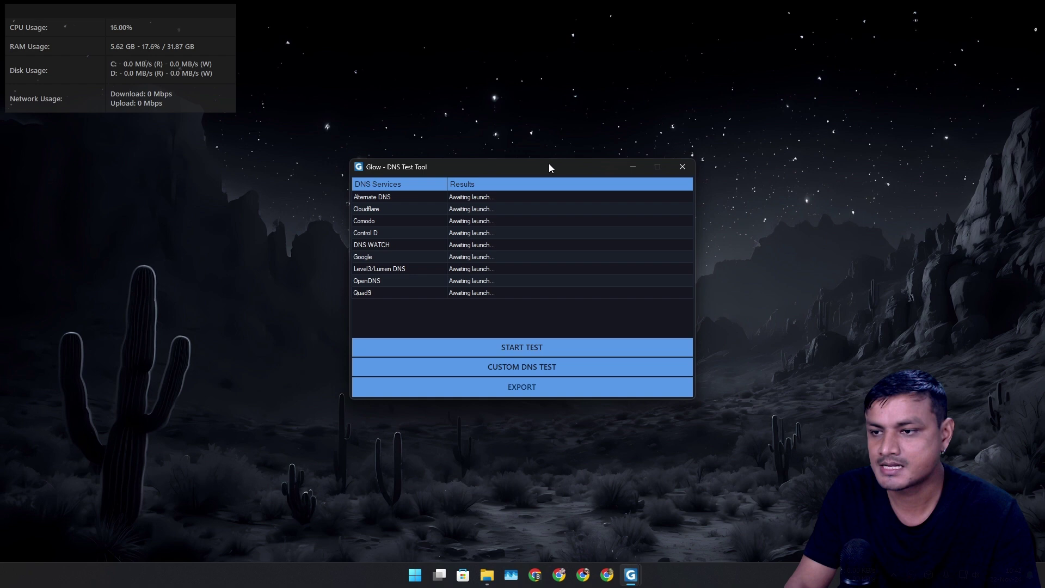
pyautogui.moveTo(549, 164); pyautogui.dragTo(546, 142)
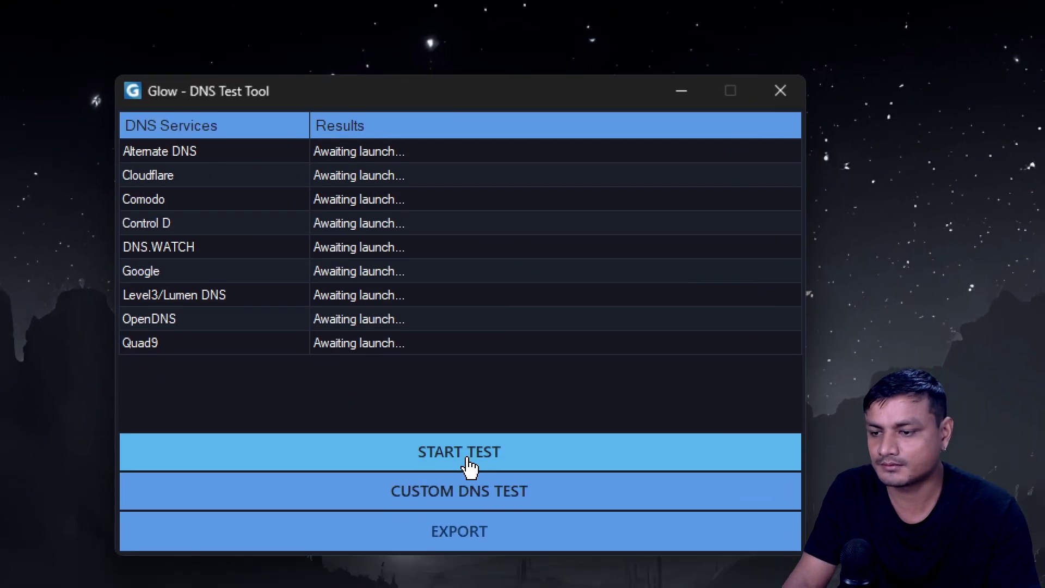
# Run the DNS test and compare the Cloudflare (8 ms), Quad9 and Google ping results
pyautogui.click(468, 465)
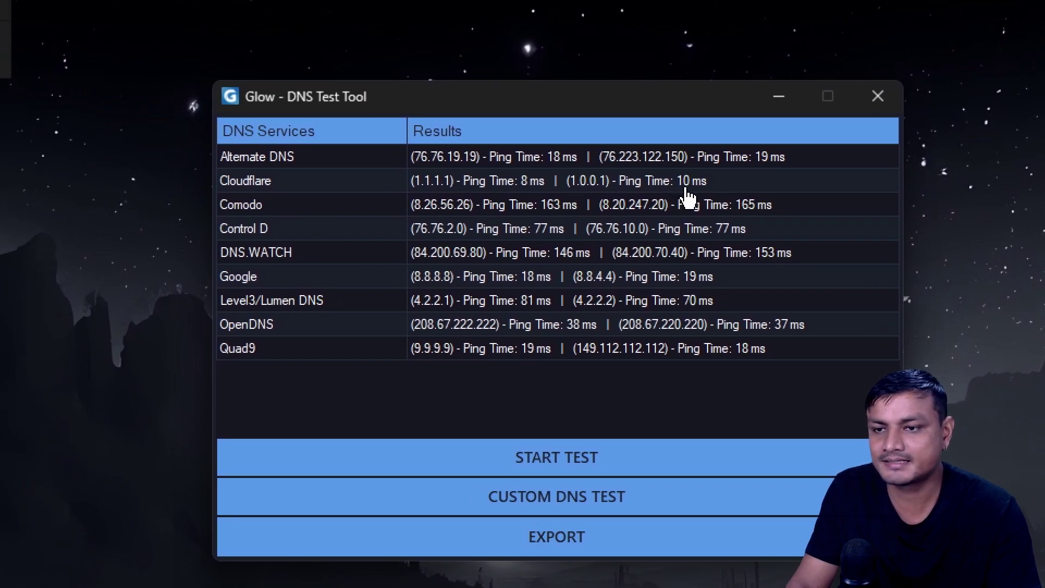
pyautogui.click(692, 184)
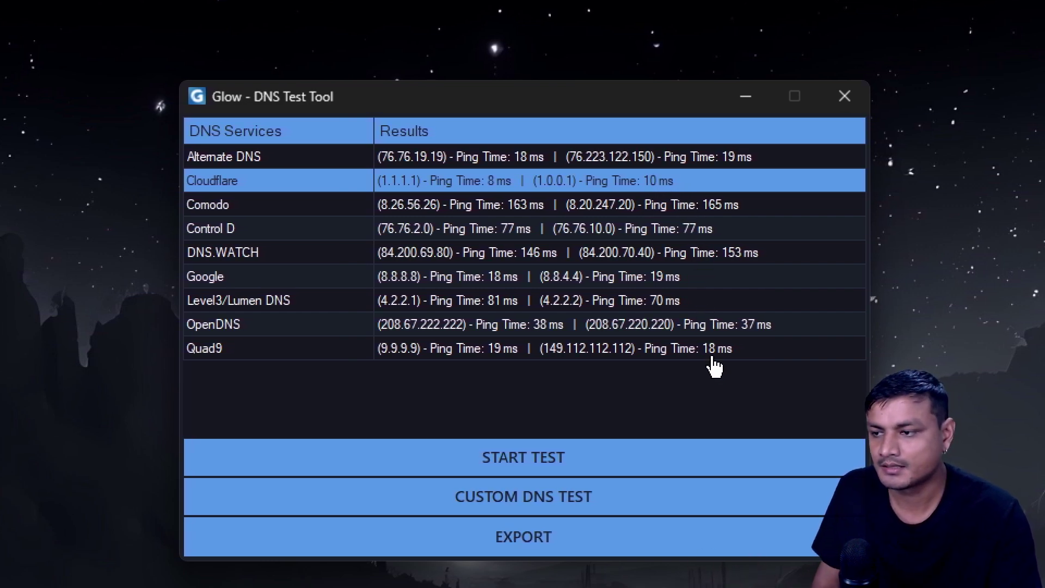
pyautogui.click(712, 355)
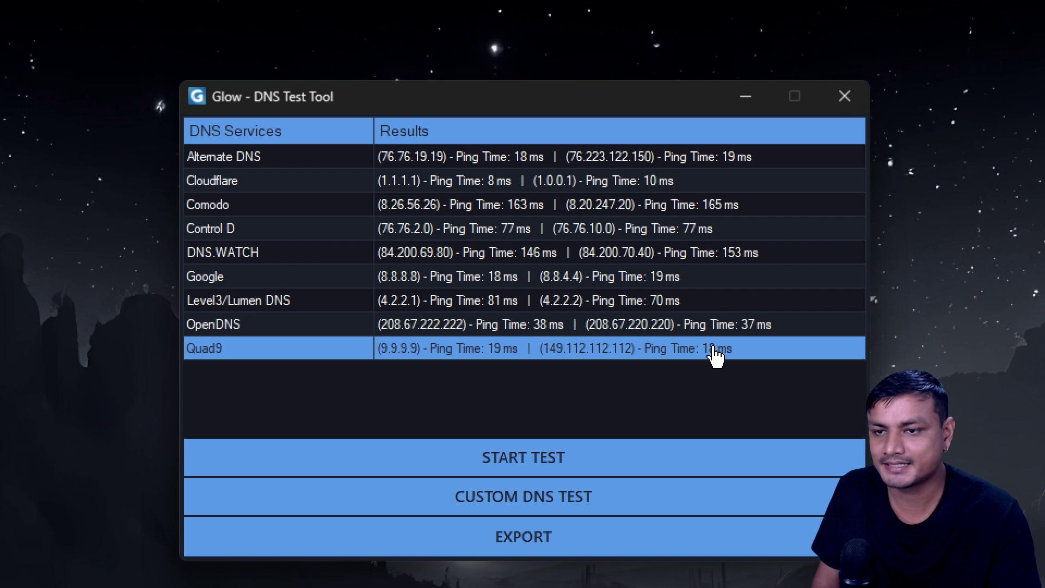
pyautogui.click(658, 277)
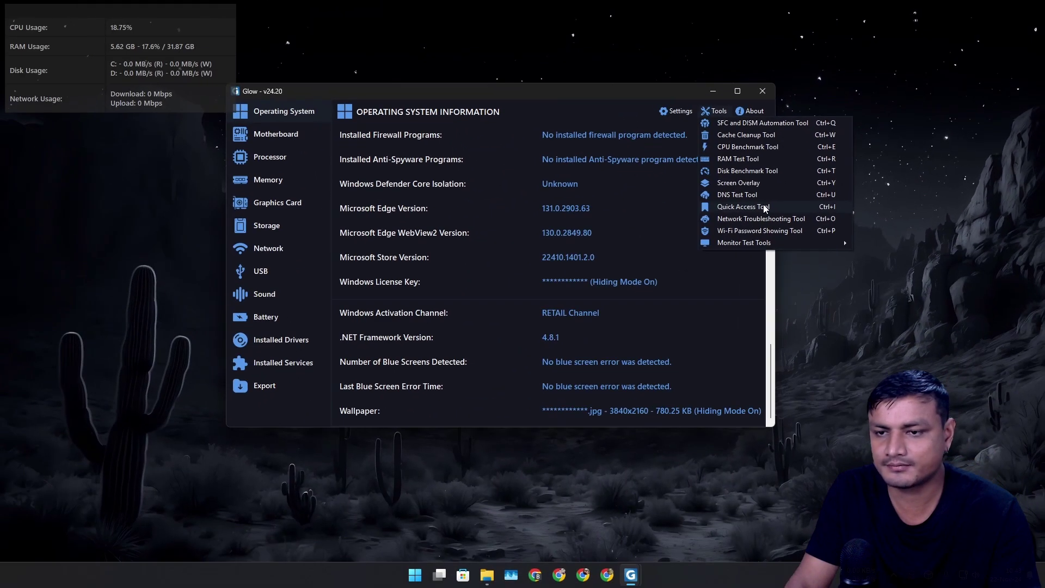
# Inspect the Quick Access Tool's Windows settings shortcuts, close it, and reopen the Tools list
pyautogui.click(763, 207)
pyautogui.moveTo(517, 152)
pyautogui.mouseDown()
pyautogui.moveTo(426, 115)
pyautogui.moveTo(440, 118)
pyautogui.mouseUp()
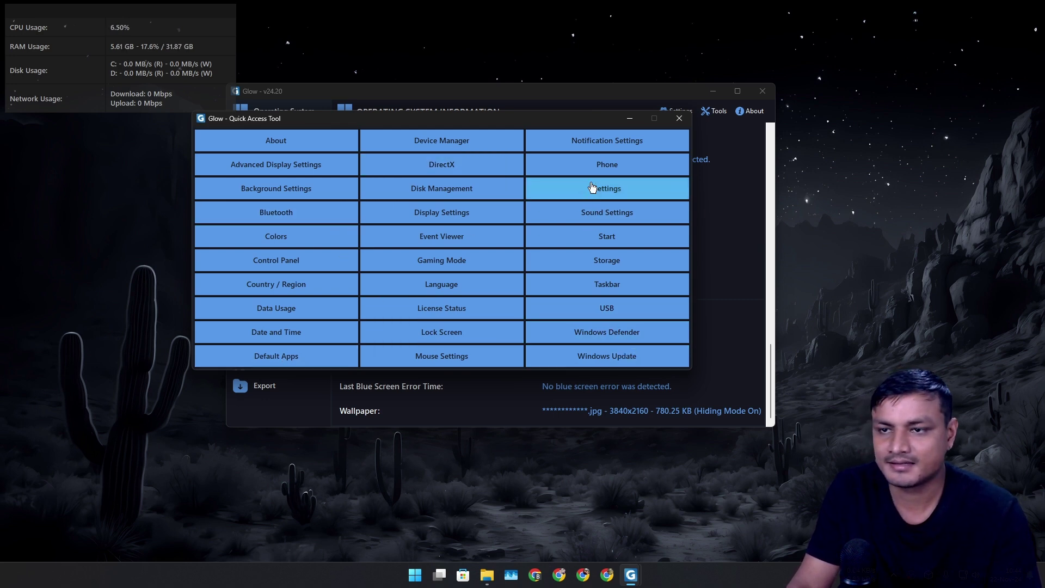
pyautogui.click(679, 119)
pyautogui.click(711, 111)
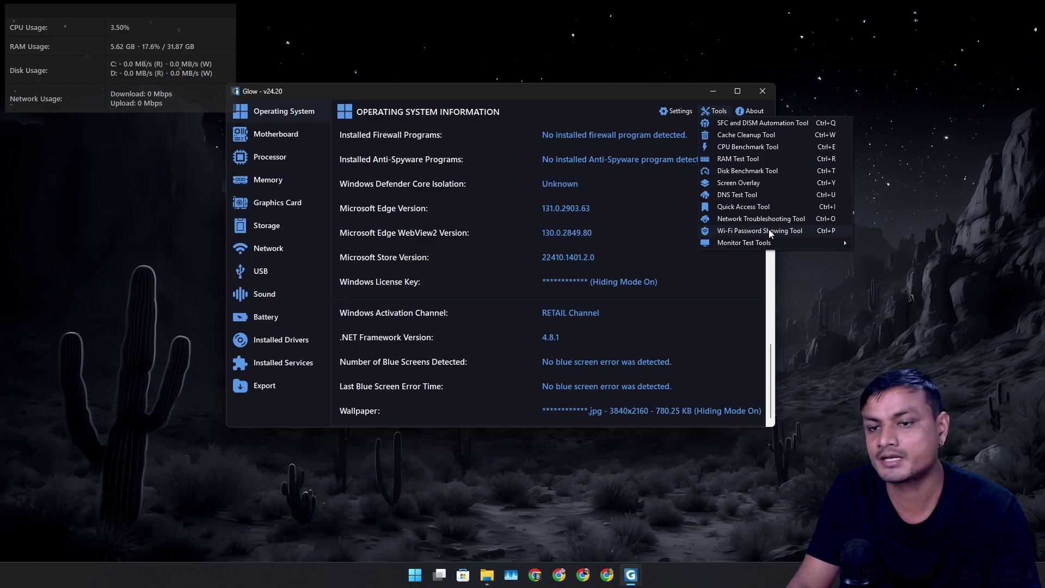
# Run the Wi-Fi Password Showing Tool twice, dismissing the no-saved-network message each time
pyautogui.click(770, 233)
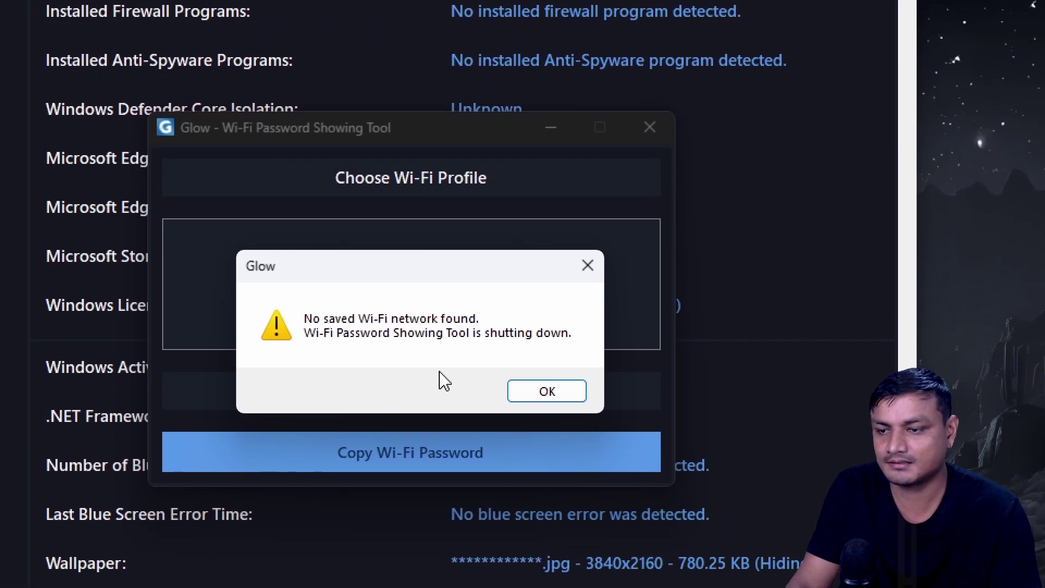
pyautogui.click(574, 391)
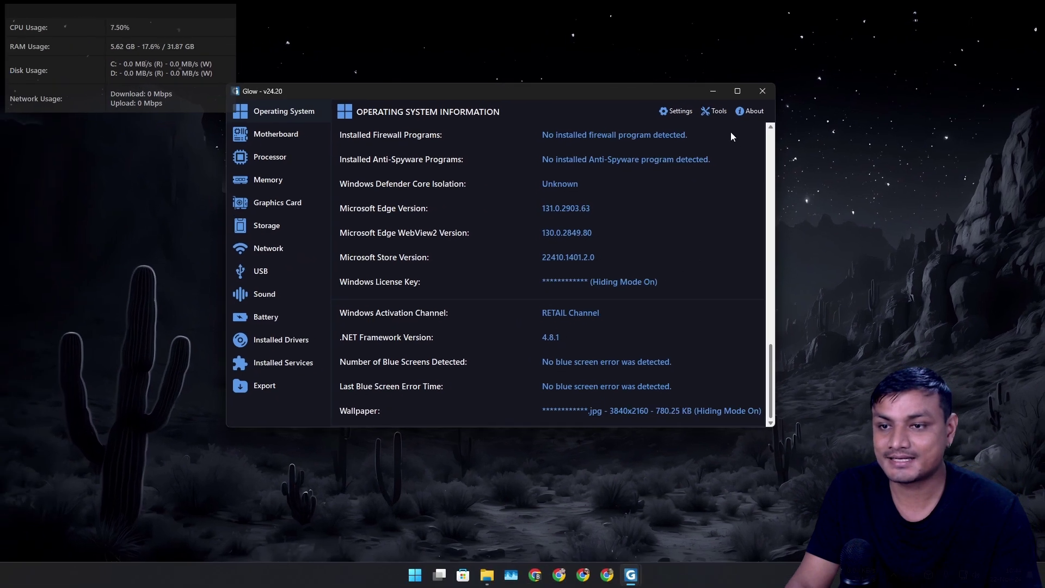
pyautogui.click(720, 112)
pyautogui.click(758, 231)
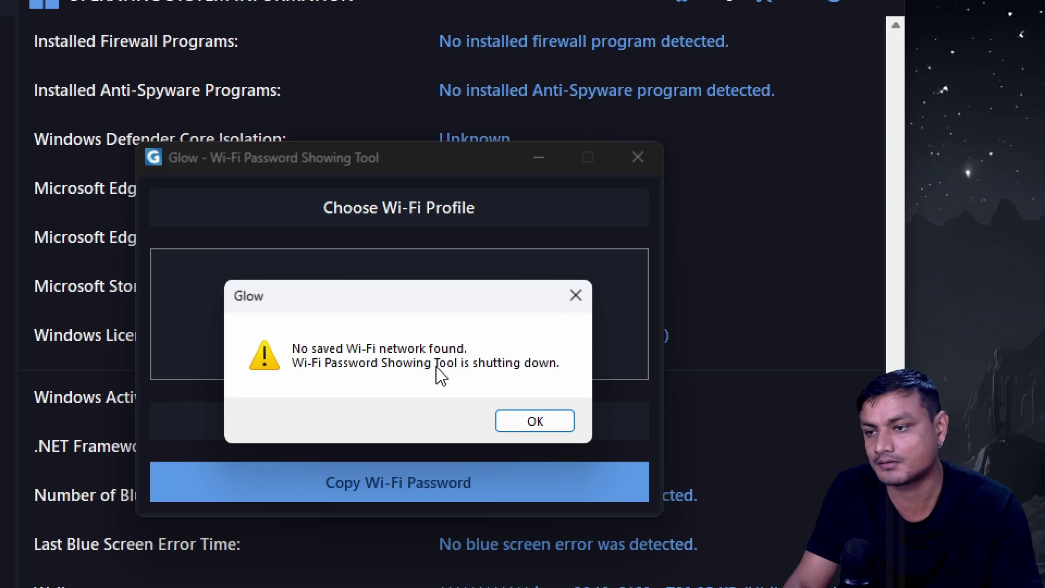
pyautogui.click(539, 422)
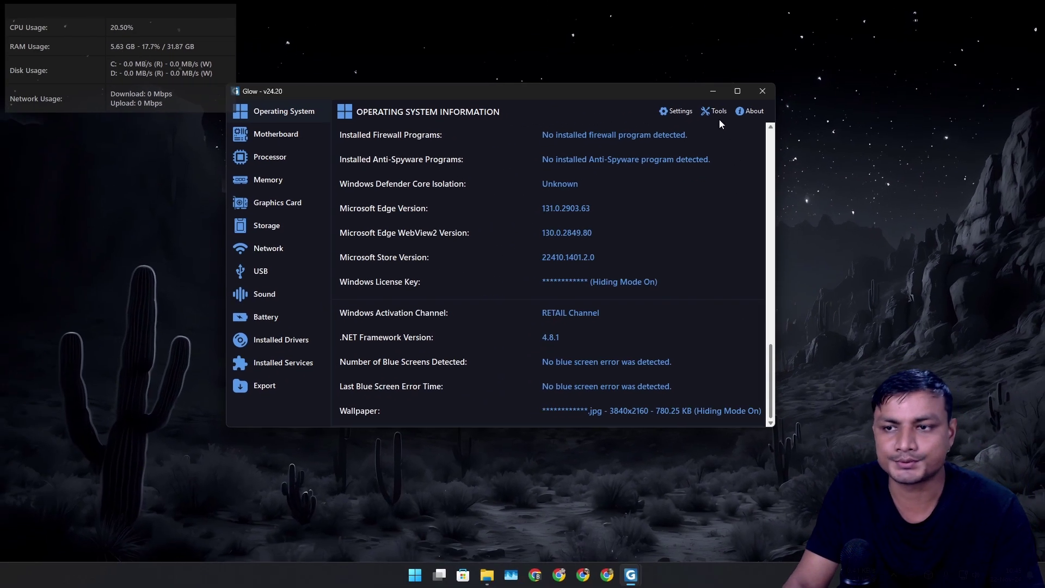
# Launch the Dynamic Color Range Test from Monitor Test Tools and take it out of full screen
pyautogui.click(719, 113)
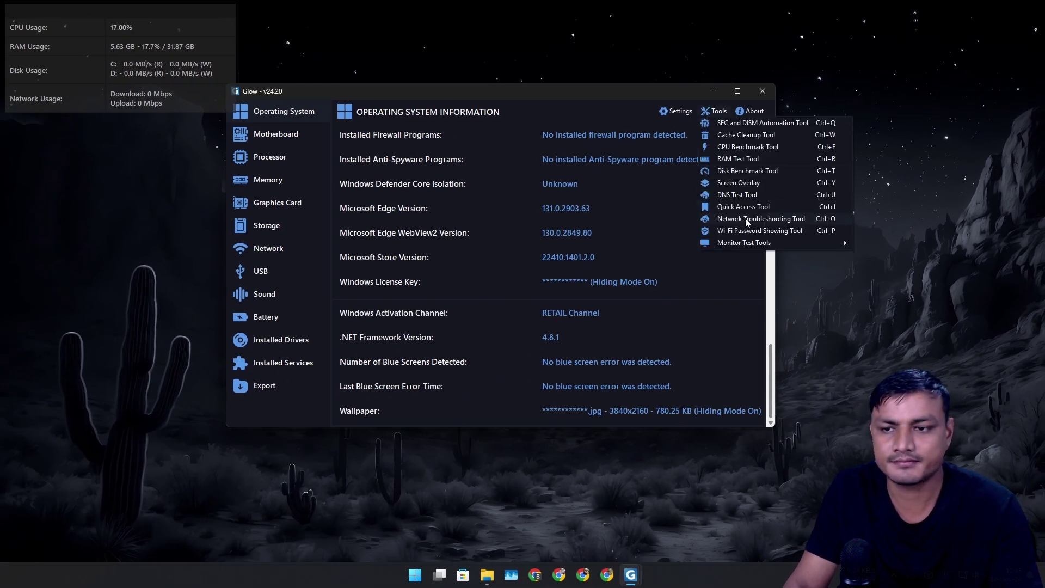
pyautogui.moveTo(739, 243)
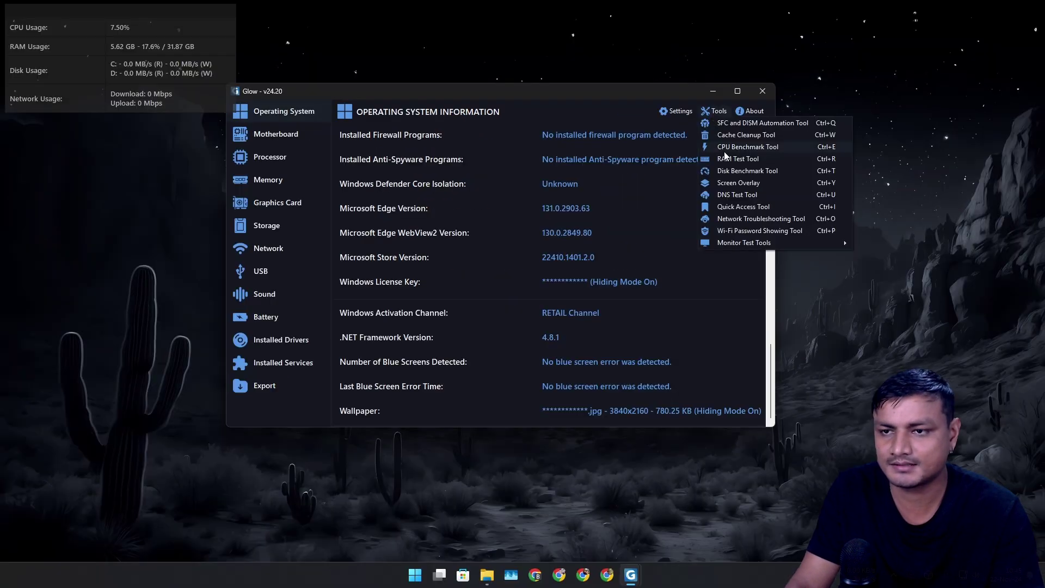
pyautogui.click(897, 258)
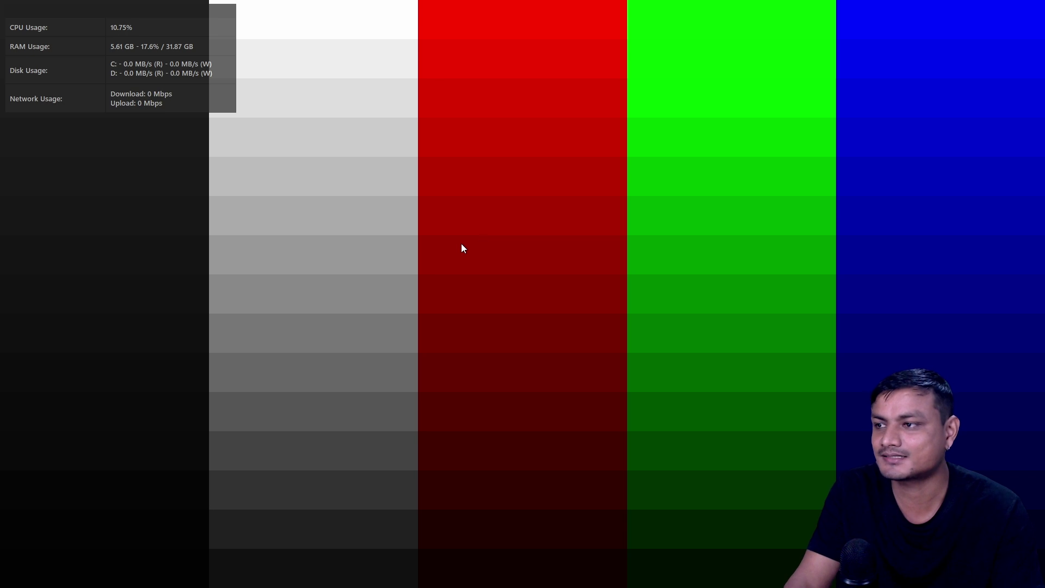
pyautogui.press('Escape')
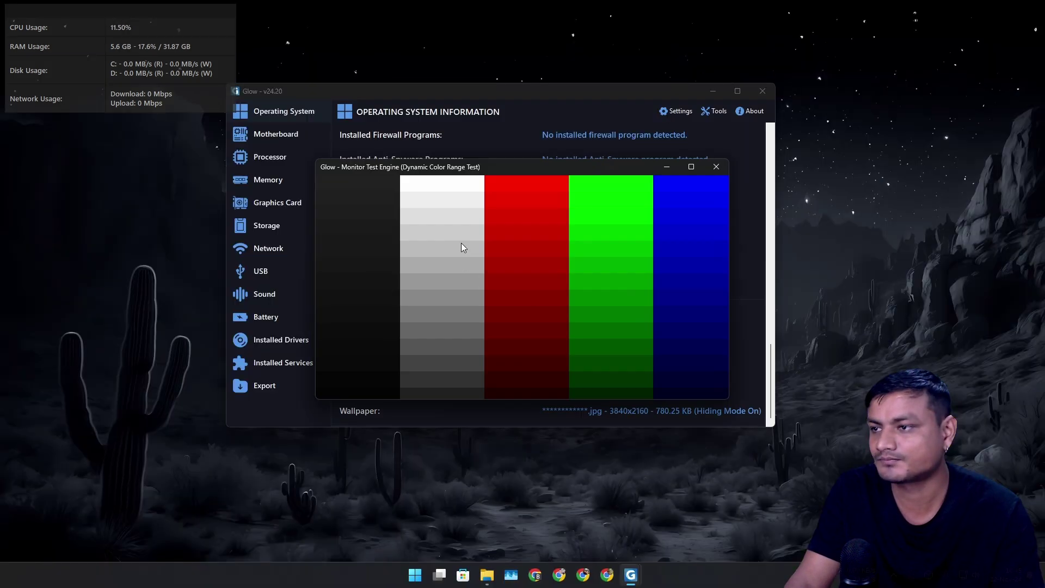
pyautogui.click(725, 167)
pyautogui.click(792, 63)
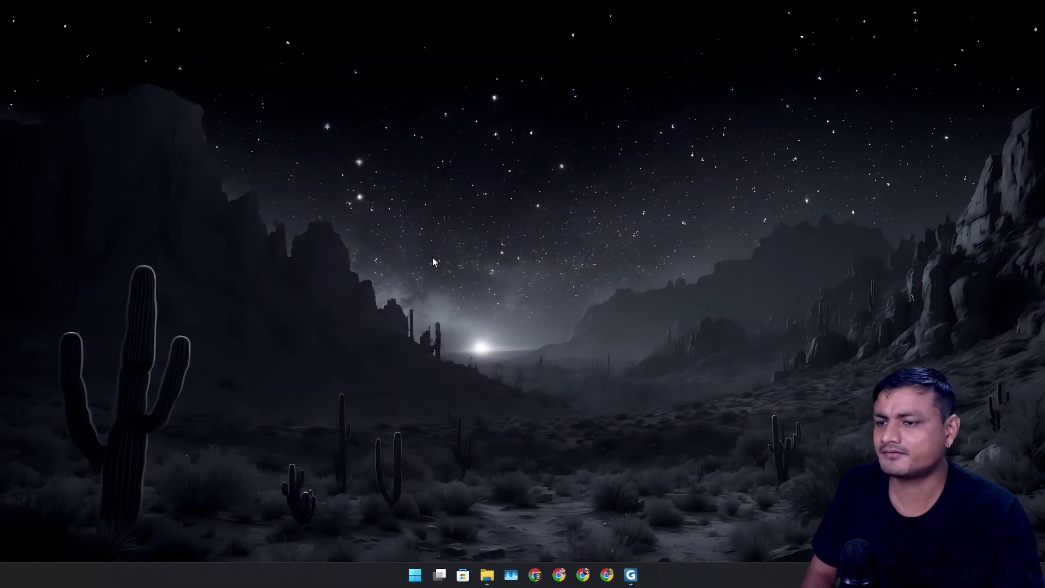